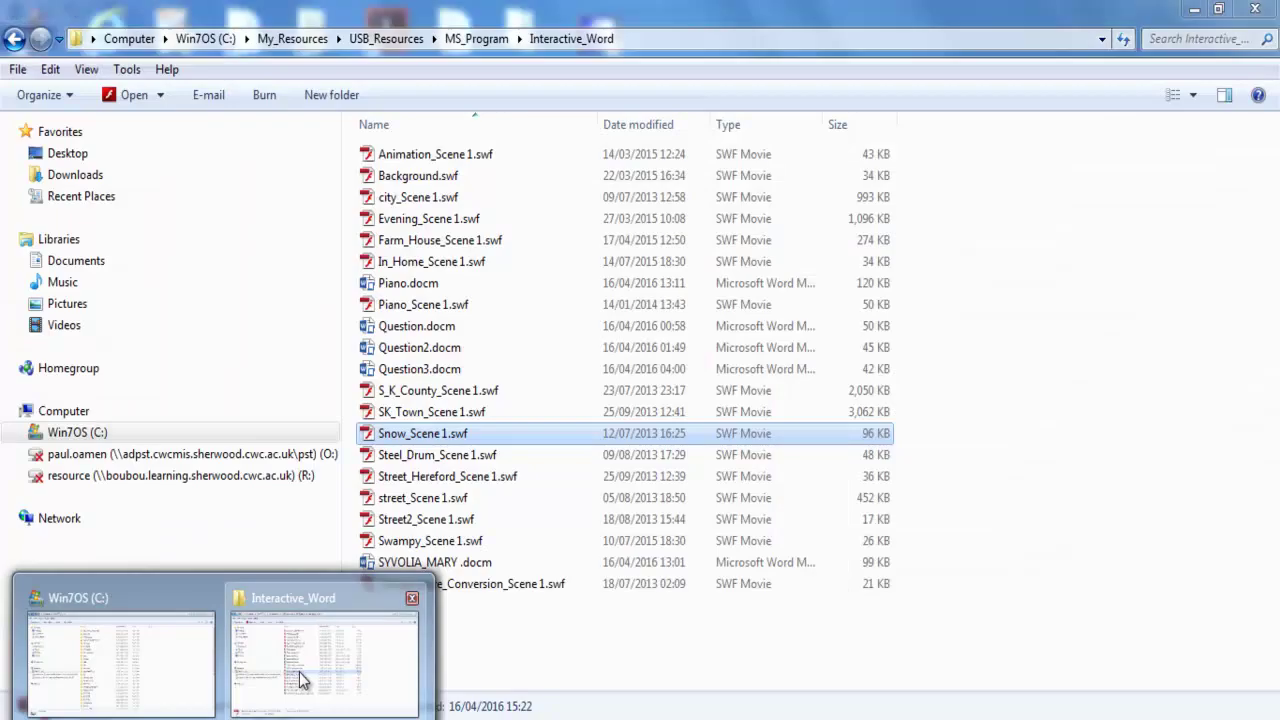
# Play Background.swf from the Interactive_Word folder in Flash Player, then close the preview.
pyautogui.click(300, 680)
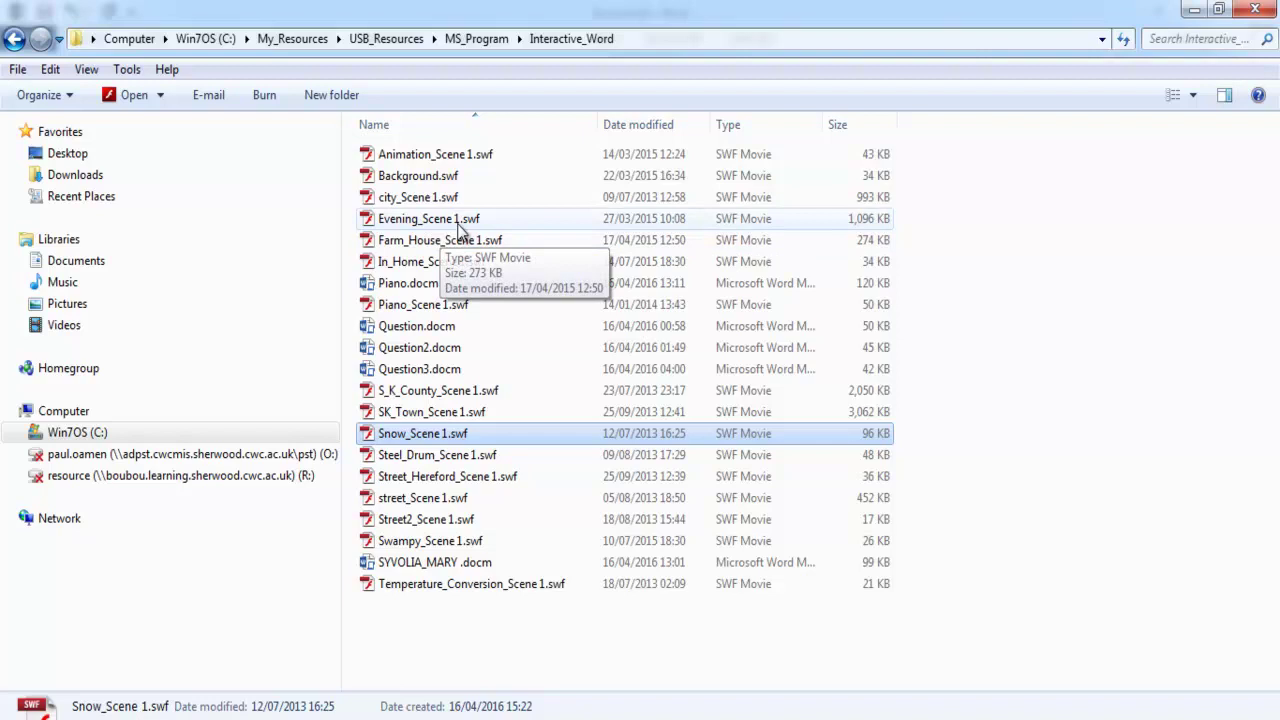
pyautogui.click(437, 177)
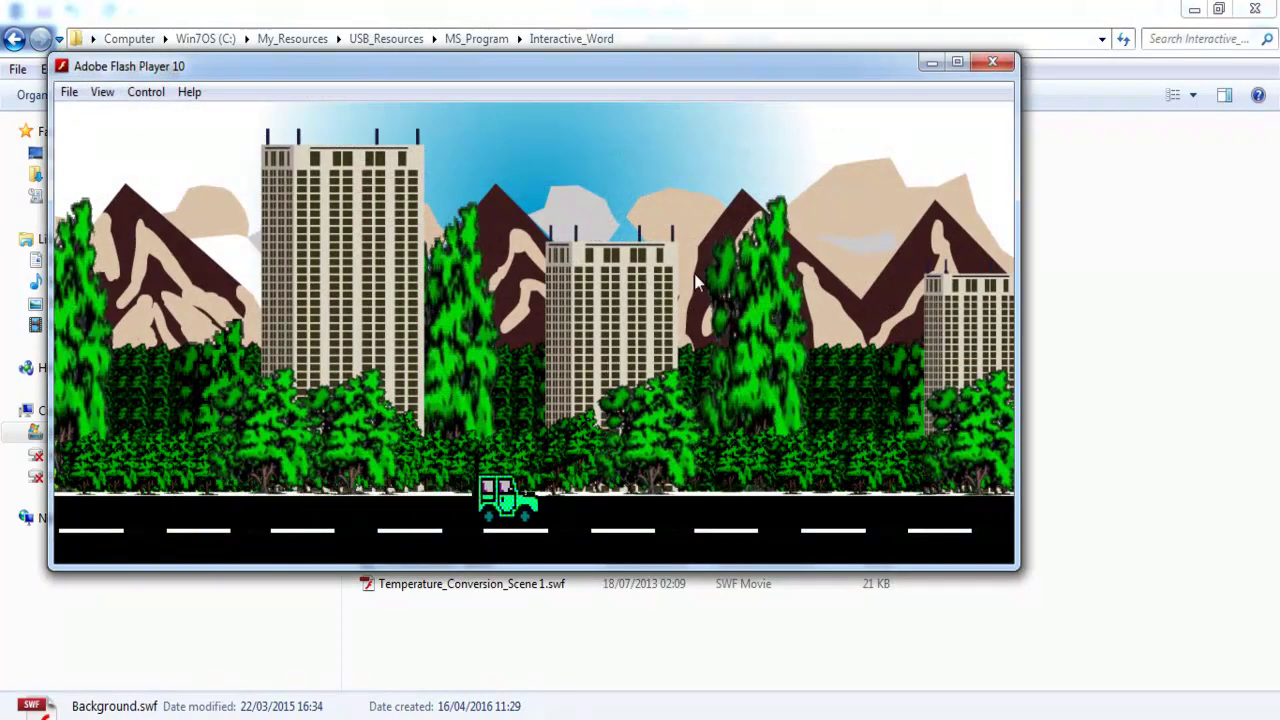
pyautogui.click(992, 62)
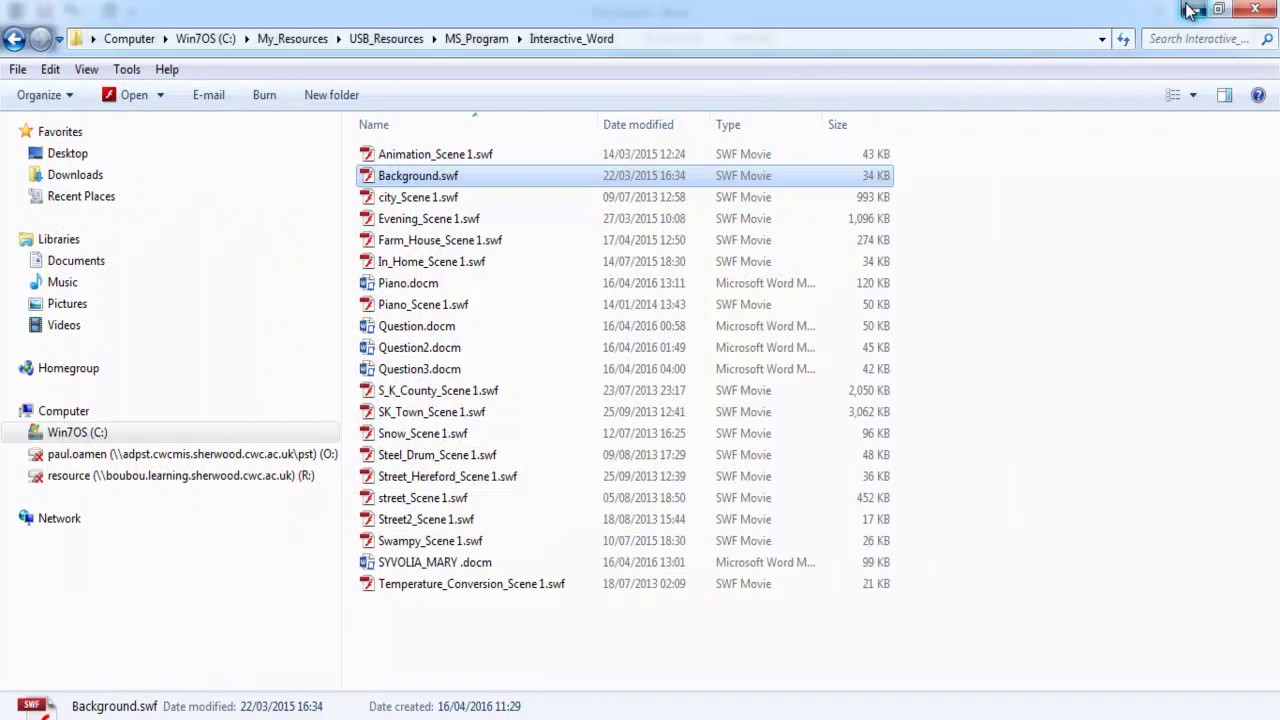
# Minimize the Interactive_Word Explorer window to get back to the Word document.
pyautogui.click(1190, 10)
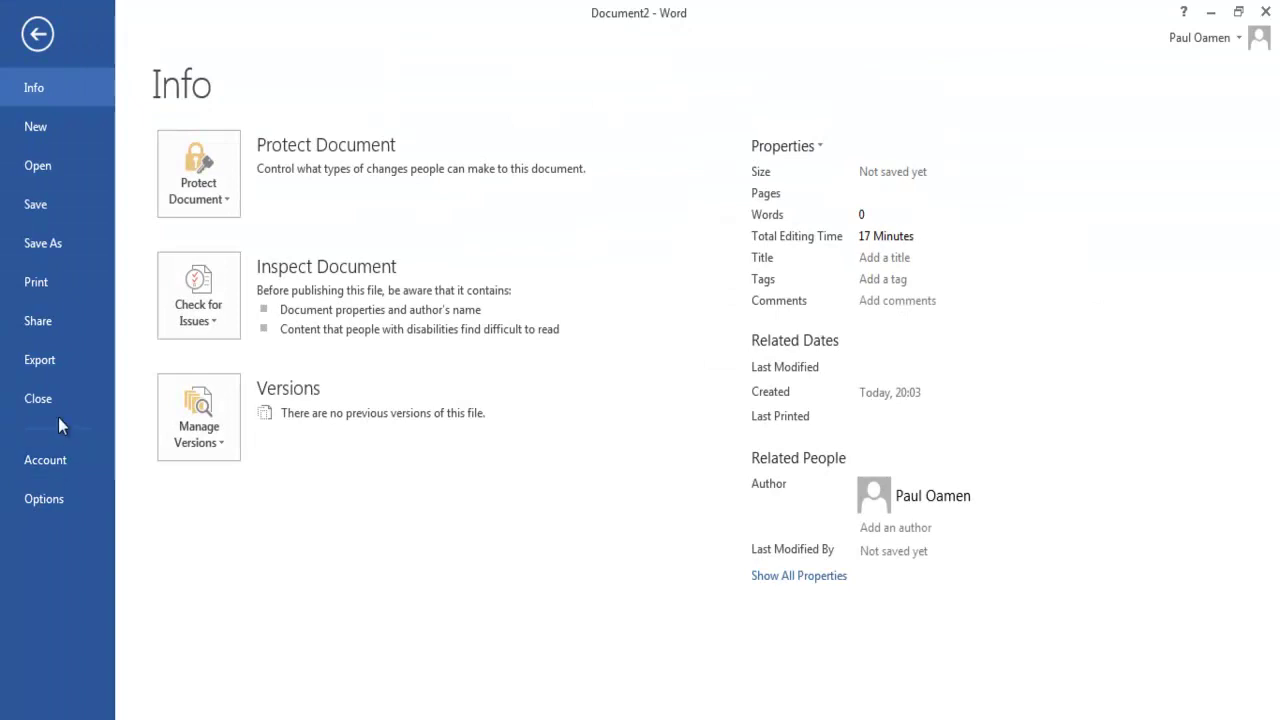
# Enable the Developer tab under Main Tabs in Word Options' Customize Ribbon and confirm.
pyautogui.click(50, 498)
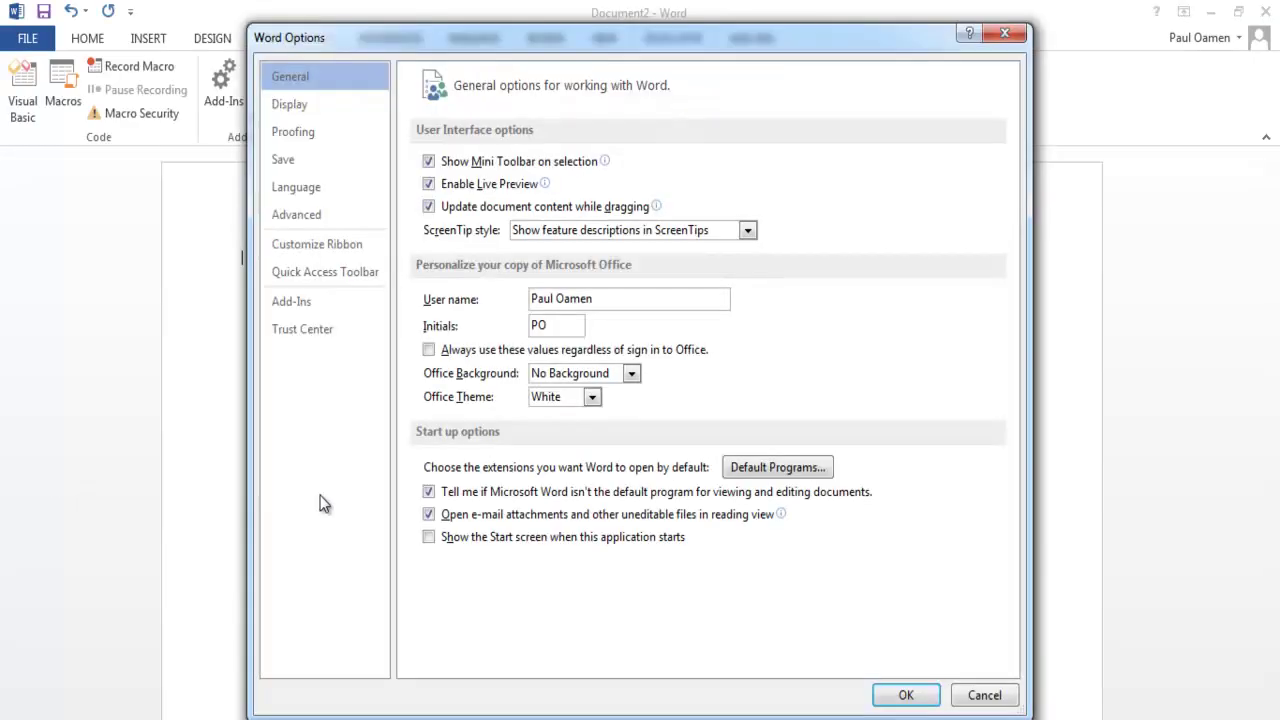
pyautogui.click(295, 250)
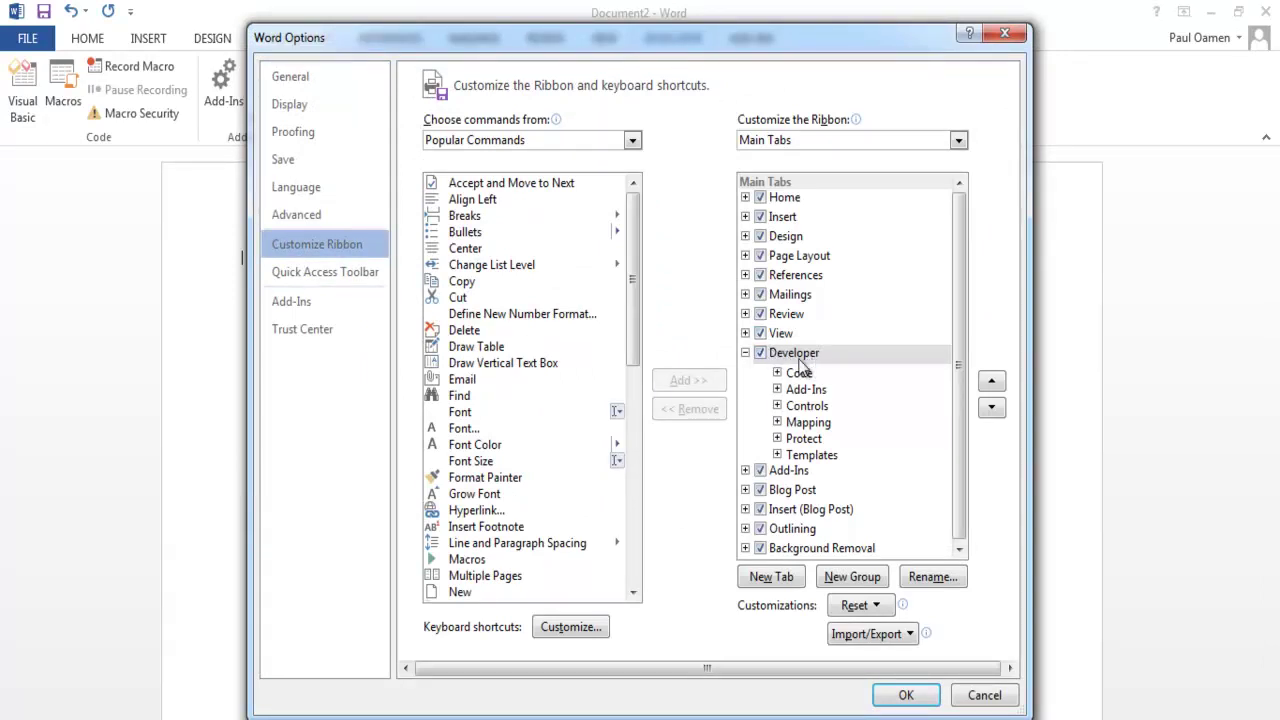
pyautogui.click(913, 703)
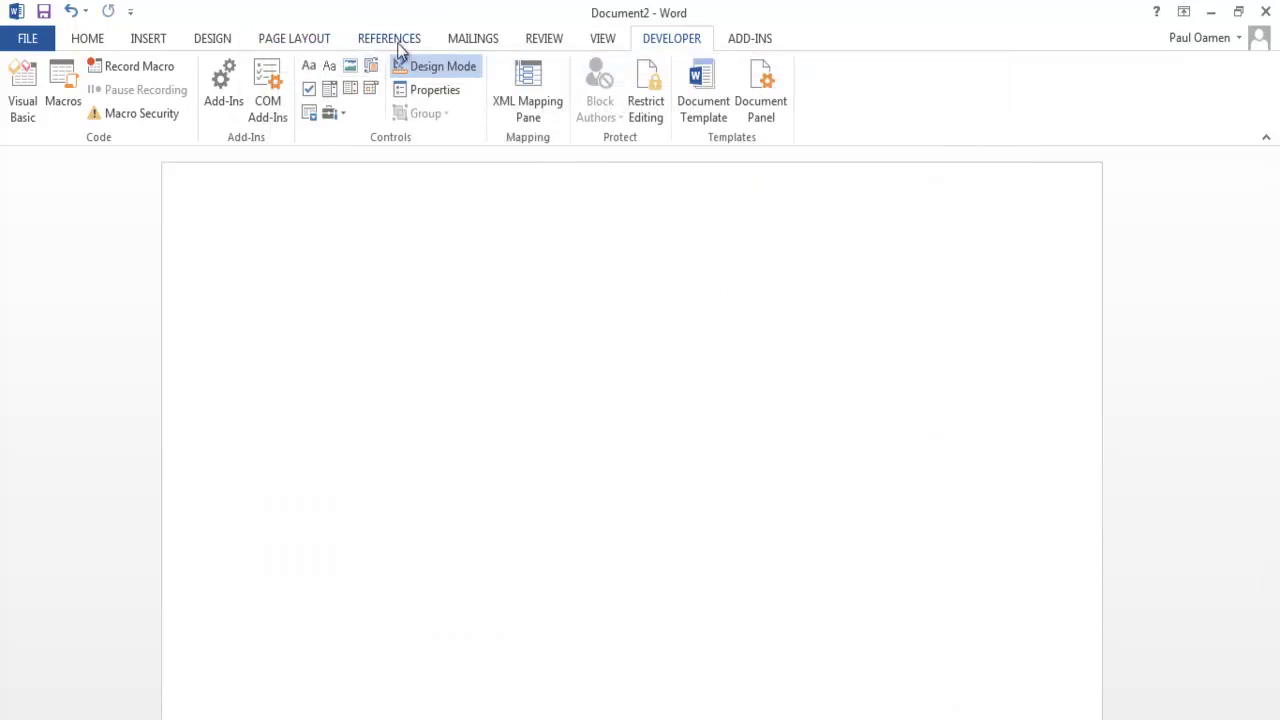
# Insert a Shockwave Flash Object from Legacy Tools' More Controls list onto the page.
pyautogui.click(344, 113)
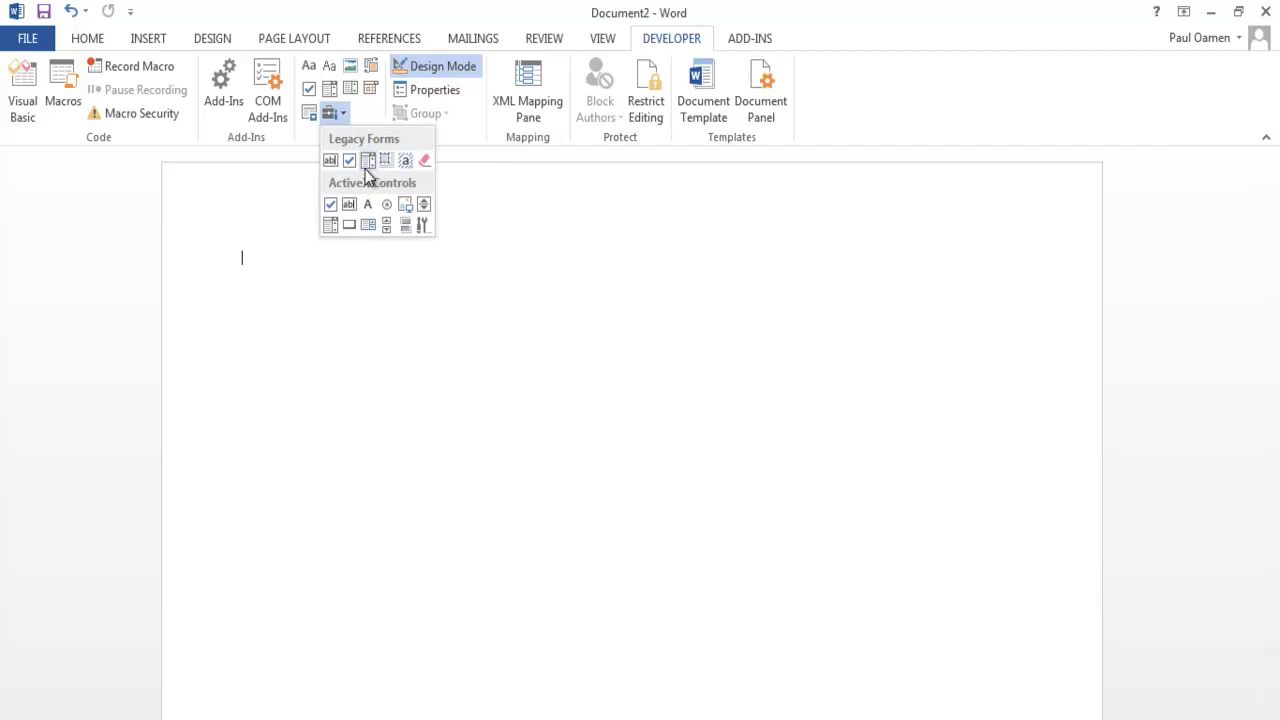
pyautogui.click(421, 225)
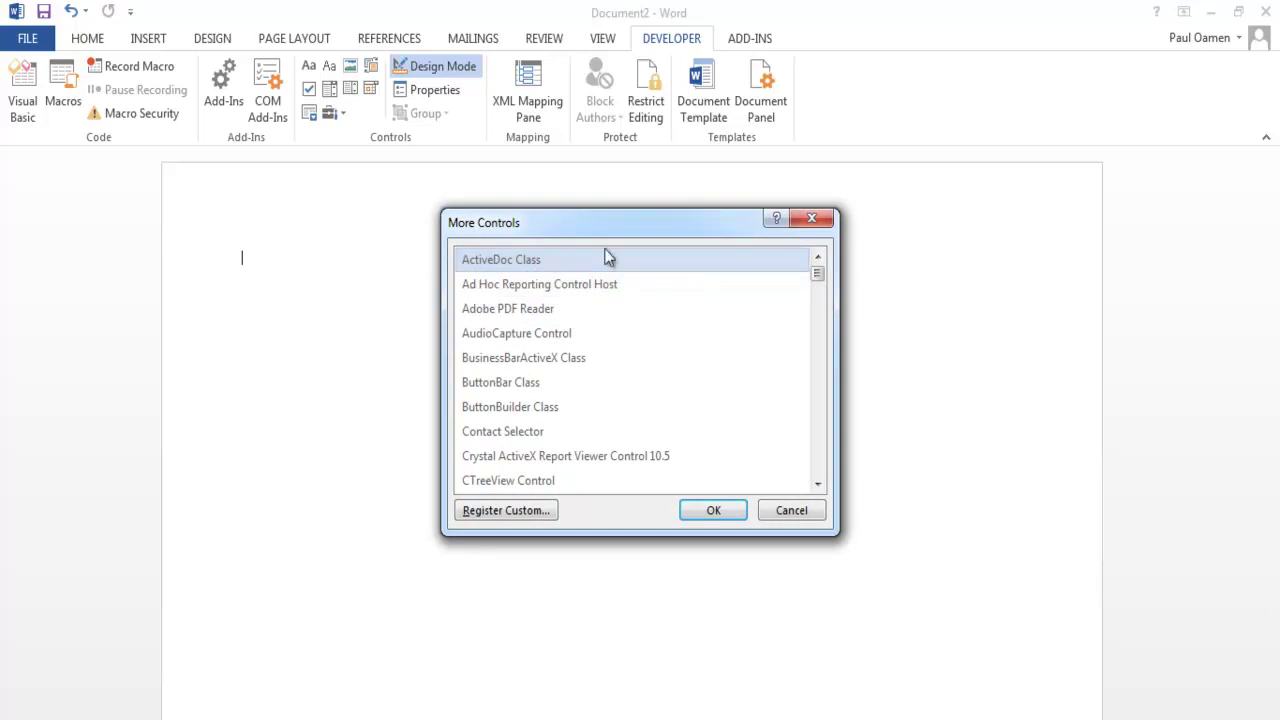
pyautogui.moveTo(817, 277); pyautogui.dragTo(819, 449)
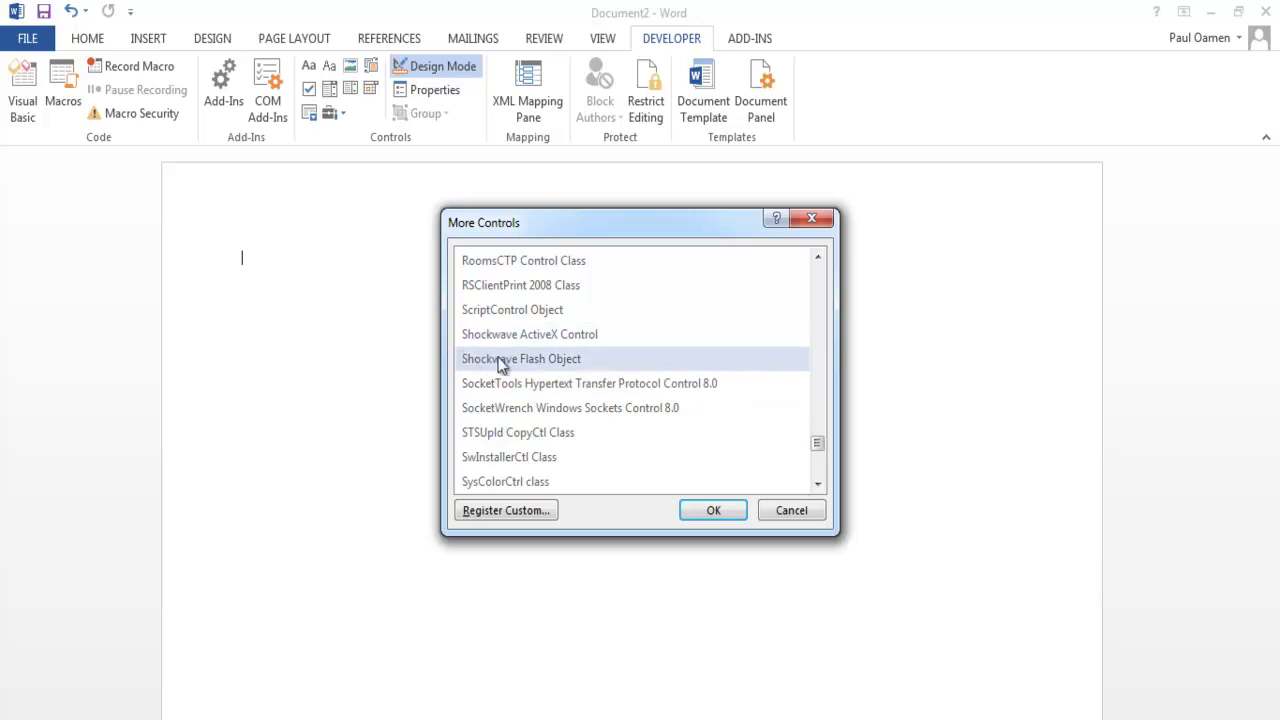
pyautogui.click(570, 368)
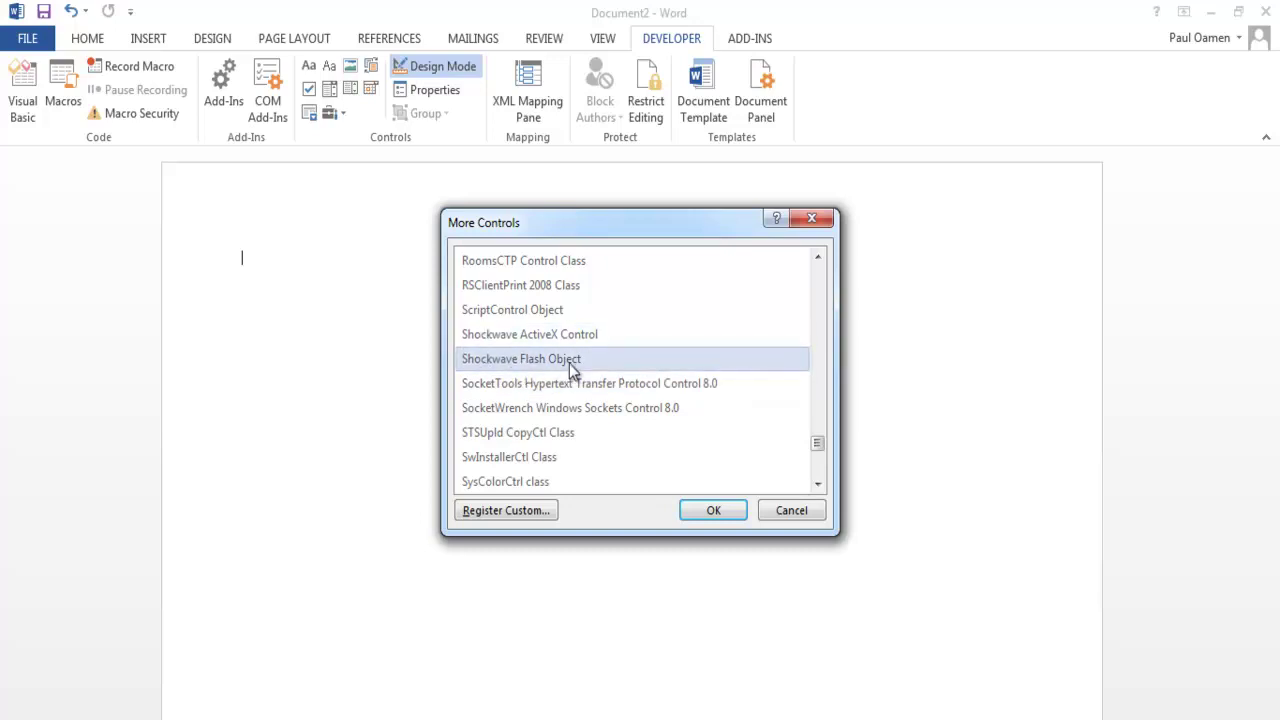
pyautogui.click(706, 509)
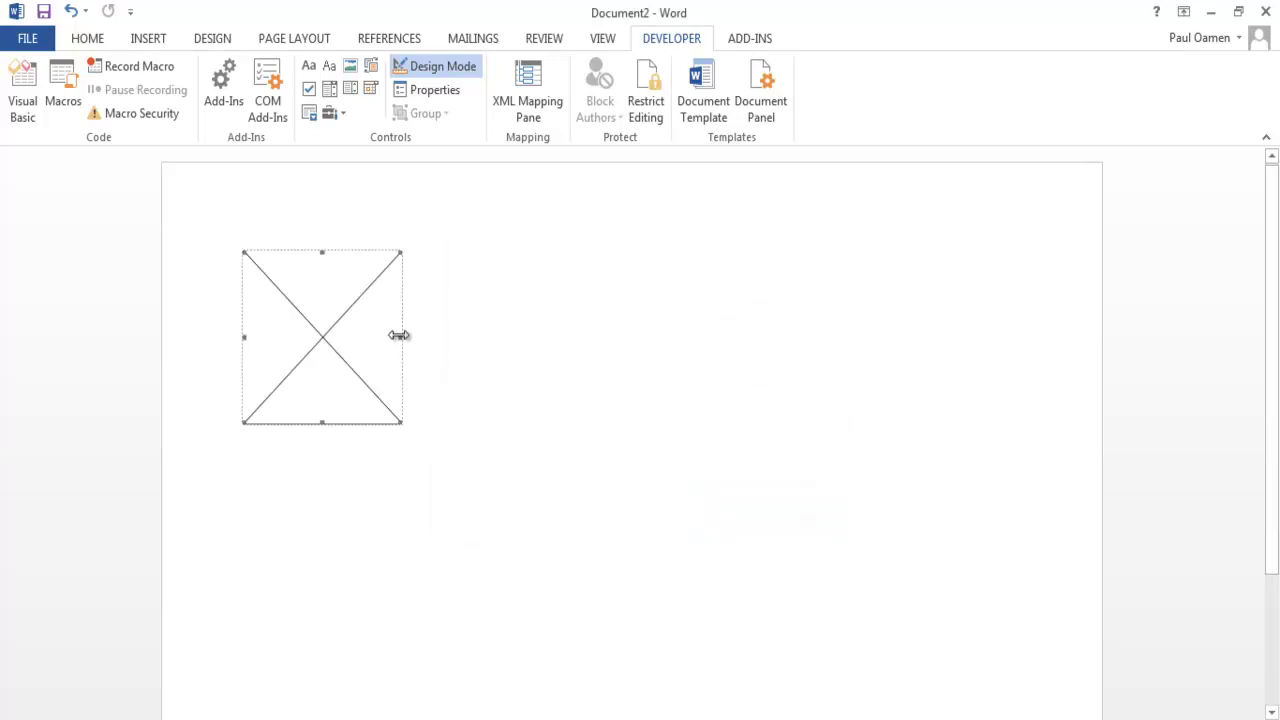
# Stretch the Flash control to the right margin and drag its bottom edge well down.
pyautogui.moveTo(649, 347); pyautogui.dragTo(1009, 352)
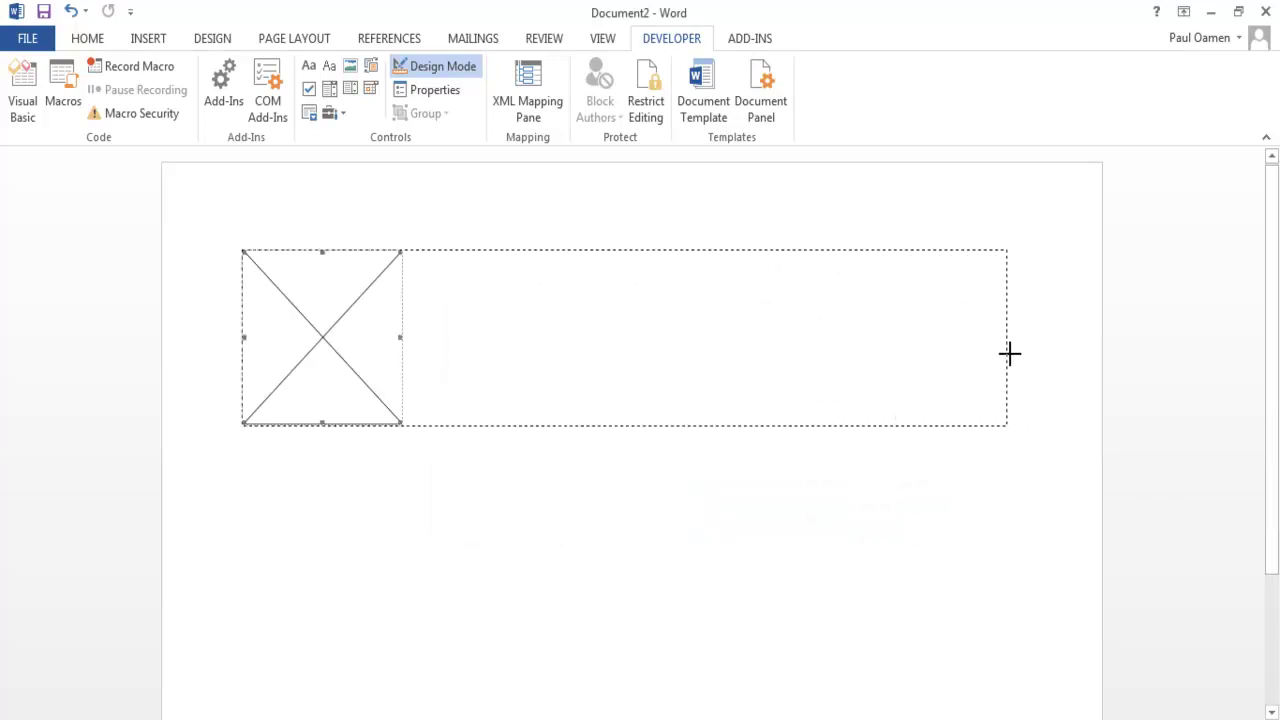
pyautogui.scroll(-2, 538, 519)
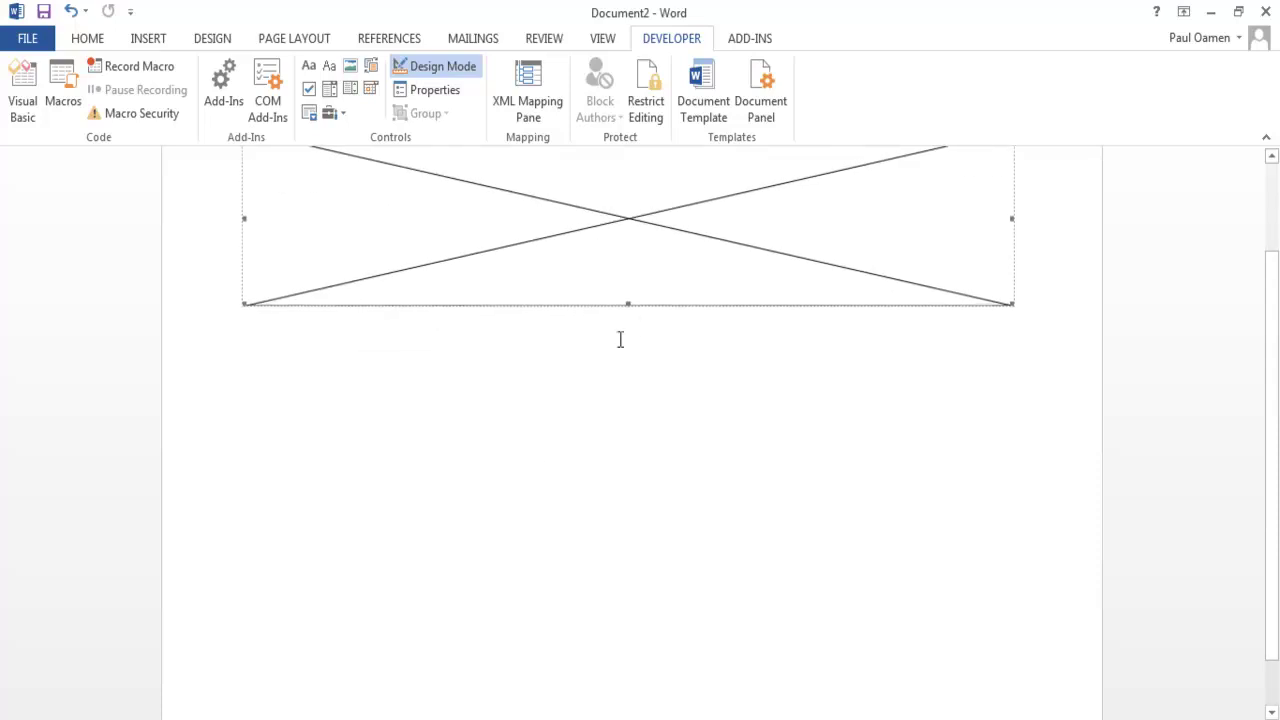
pyautogui.moveTo(629, 302); pyautogui.dragTo(628, 604)
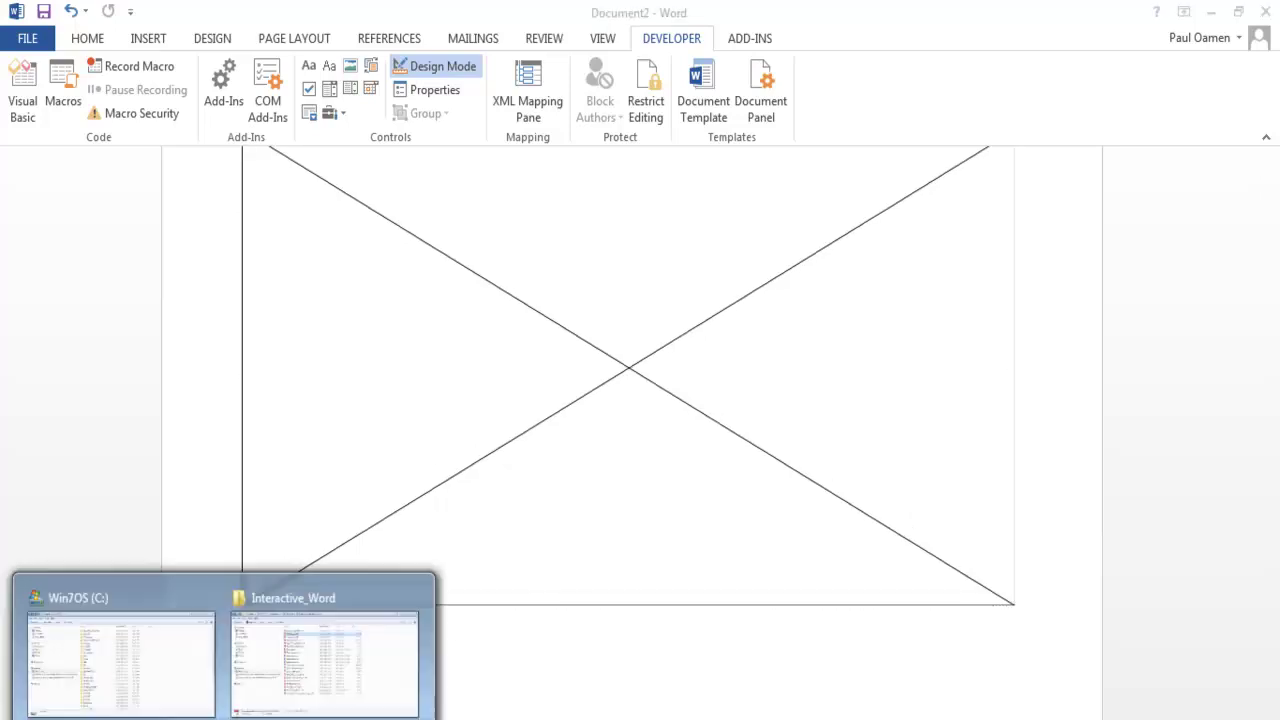
pyautogui.click(333, 684)
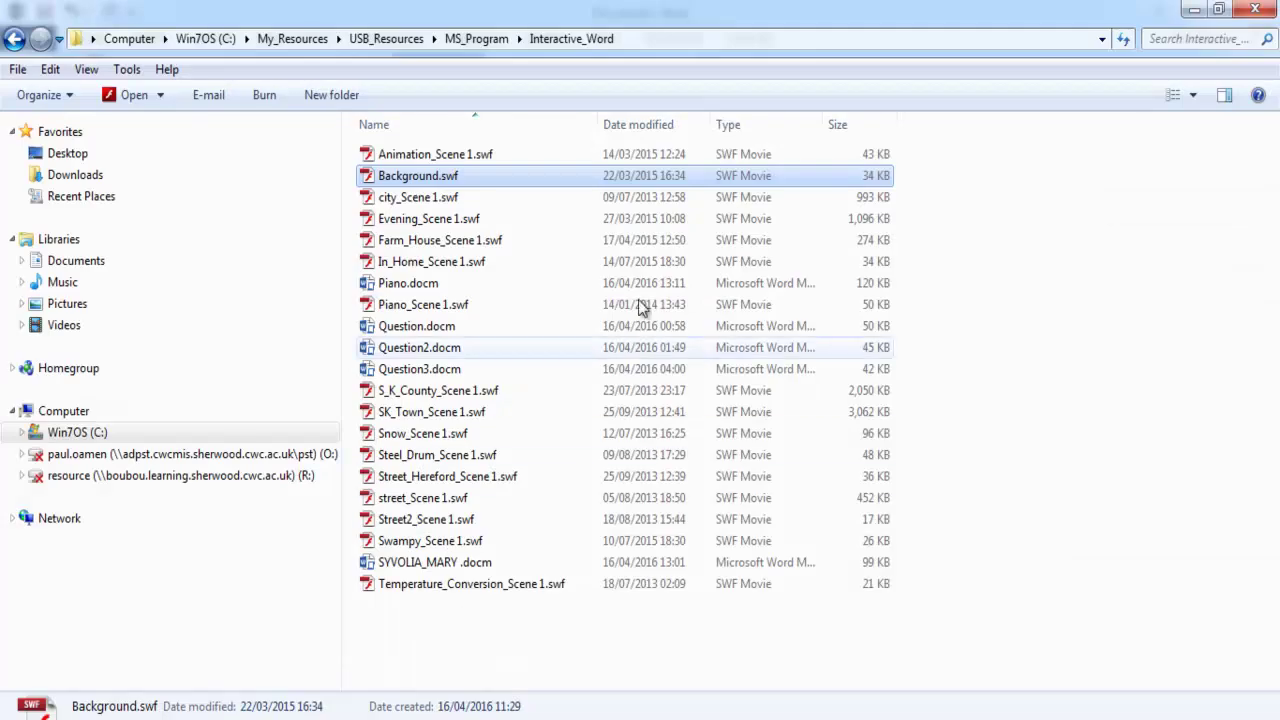
pyautogui.rightClick(446, 185)
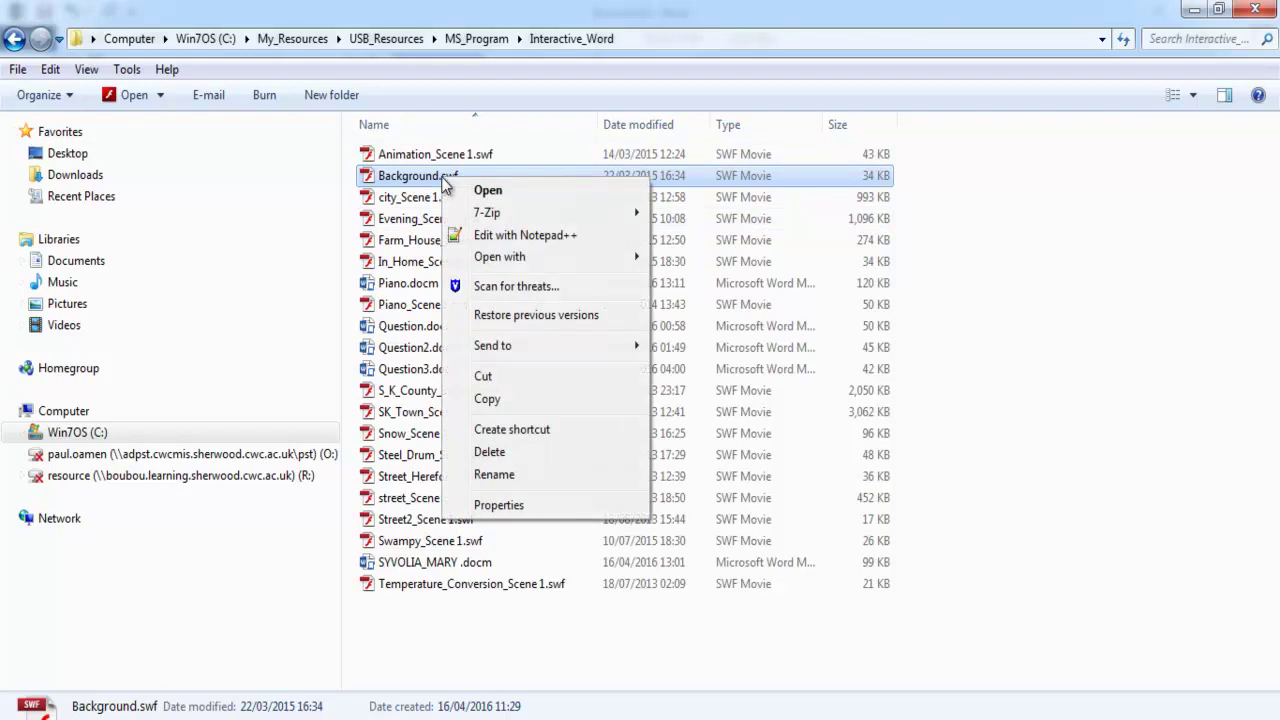
pyautogui.click(519, 510)
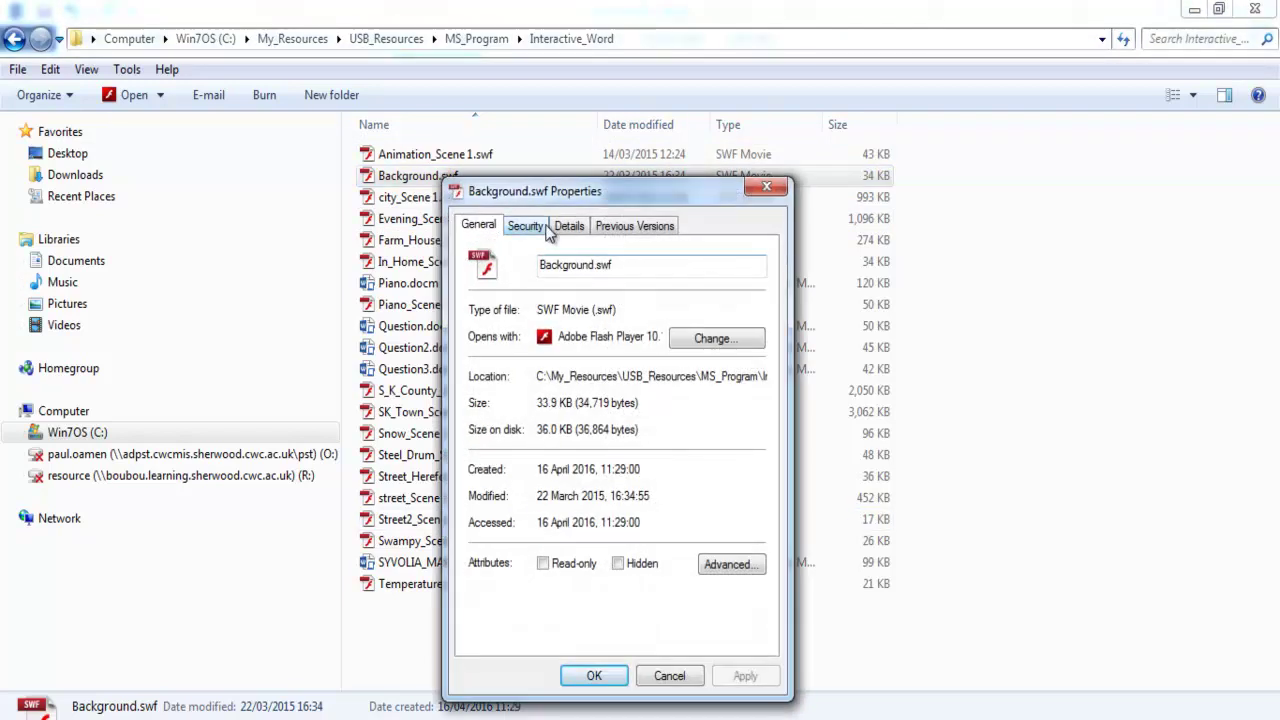
pyautogui.click(537, 228)
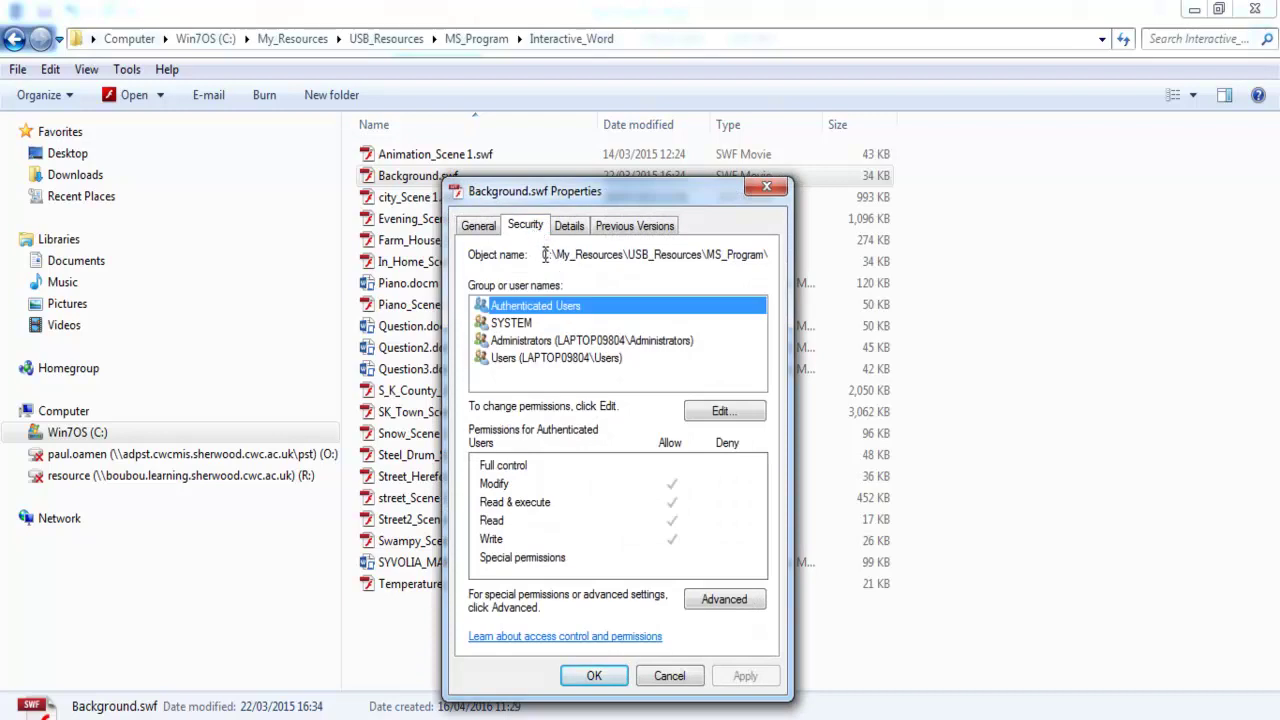
pyautogui.click(545, 254)
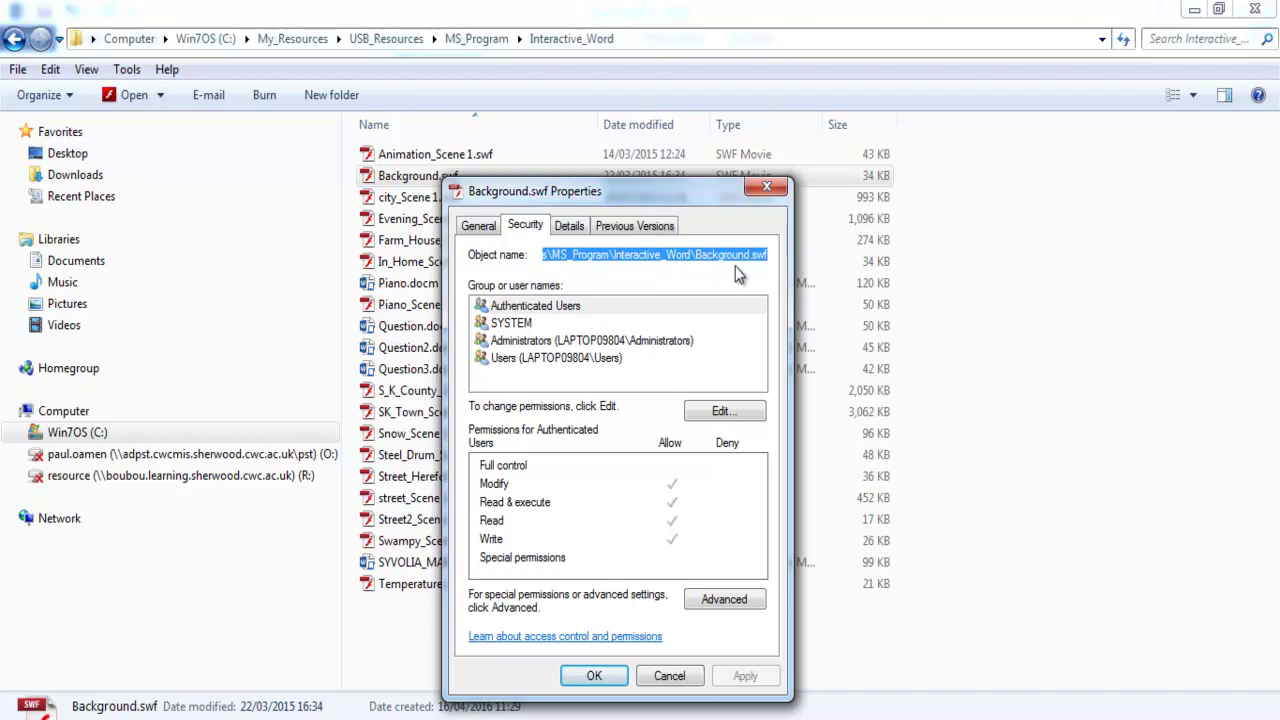
pyautogui.click(667, 677)
pyautogui.click(1198, 12)
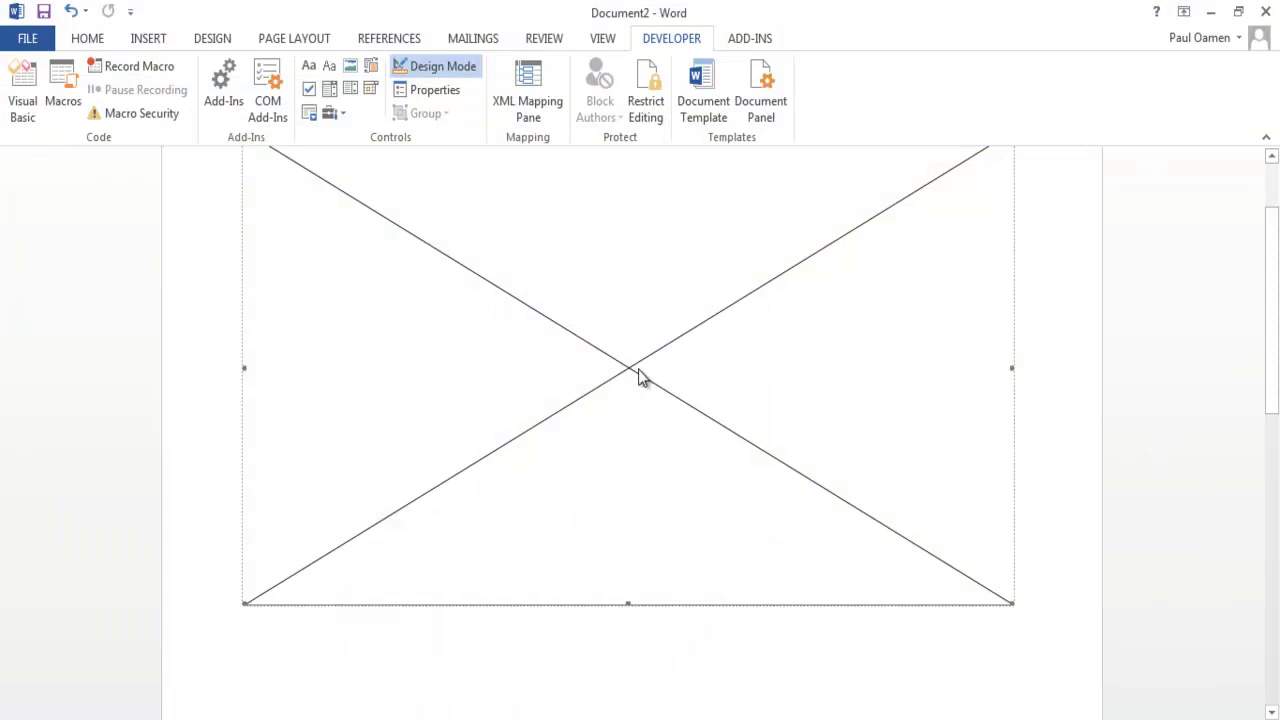
# Paste the Background.swf path into the Flash control's Movie property and close Properties.
pyautogui.rightClick(641, 377)
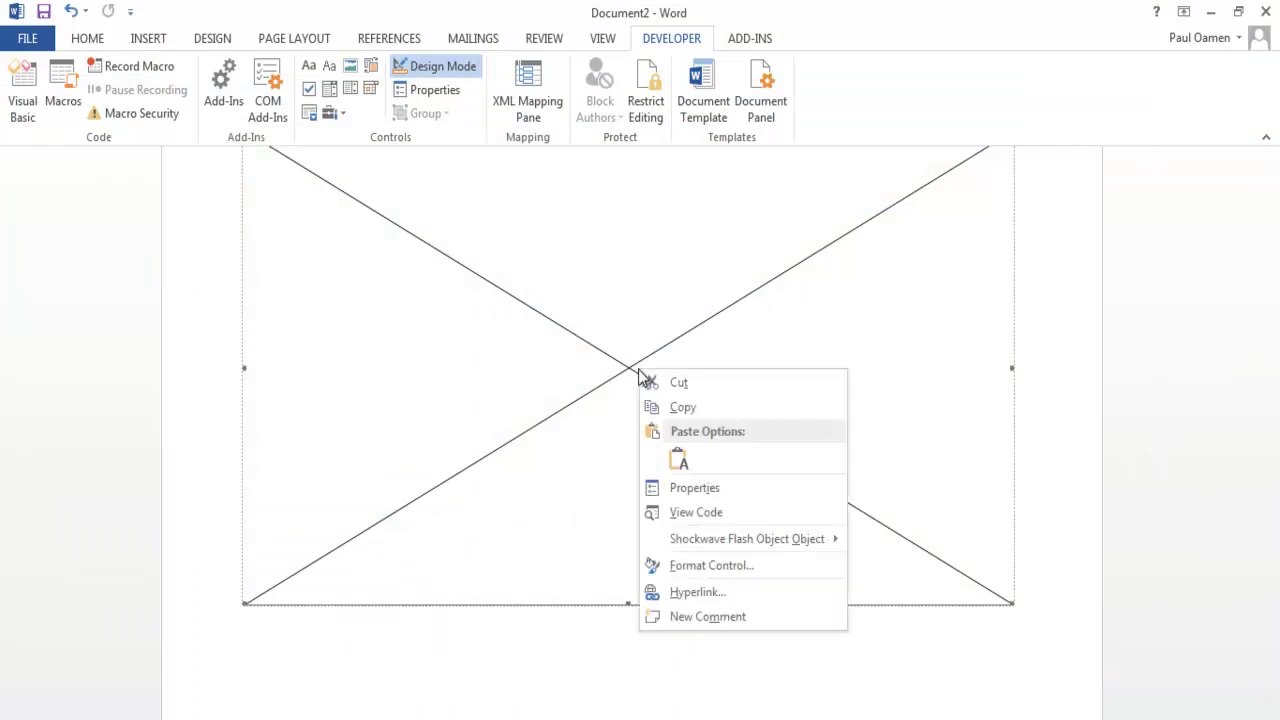
pyautogui.click(712, 494)
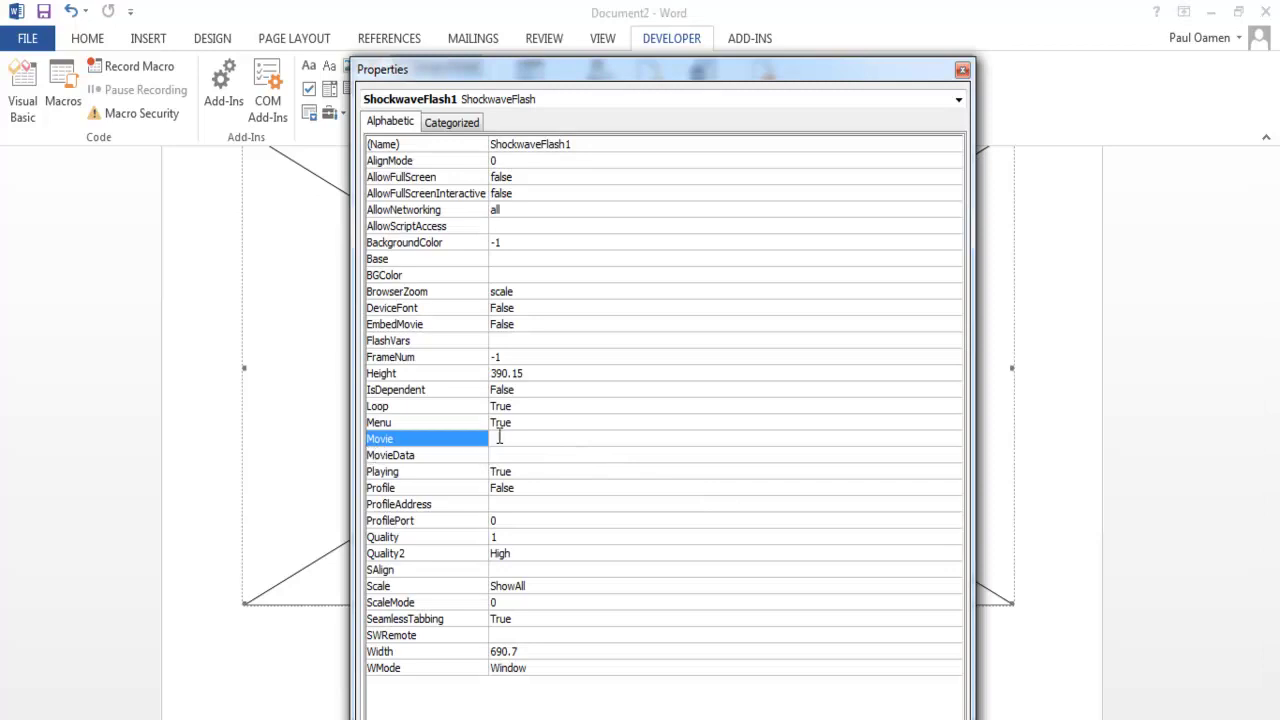
pyautogui.write('C:\\My_Resources\\USB_Resources\\MS_Program\\Interactive_Word\\Background.swf')
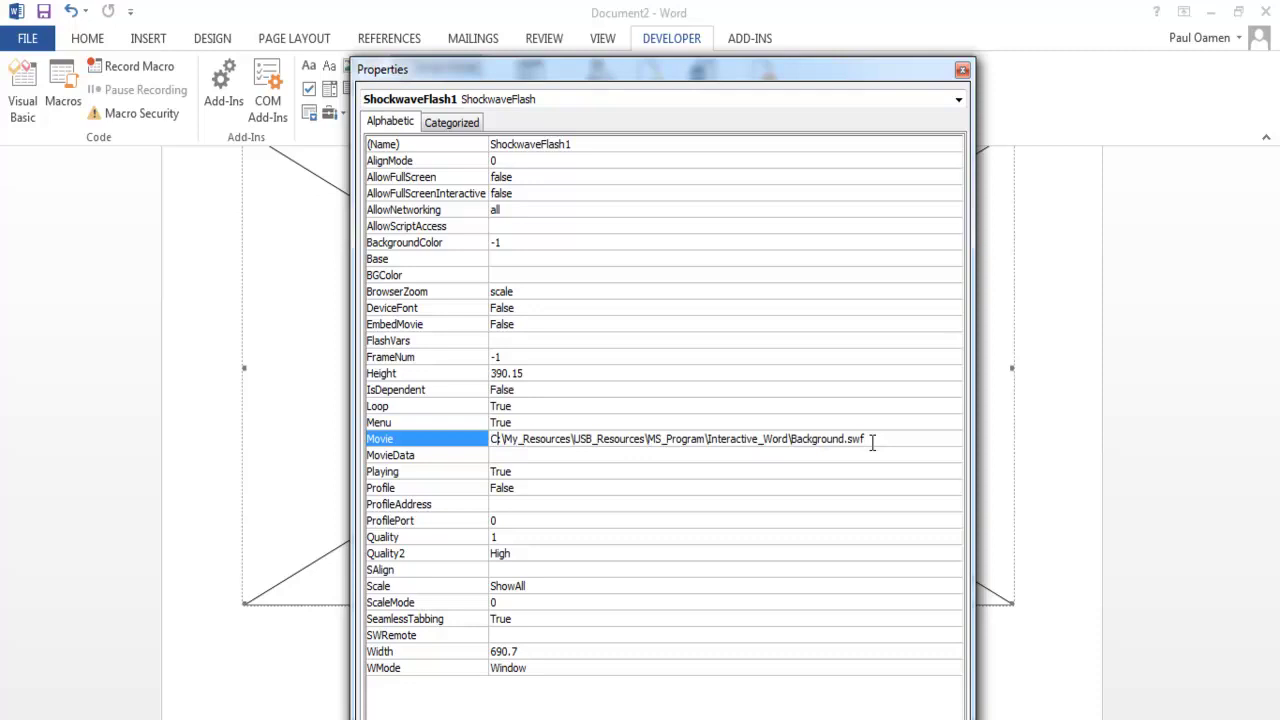
pyautogui.click(962, 70)
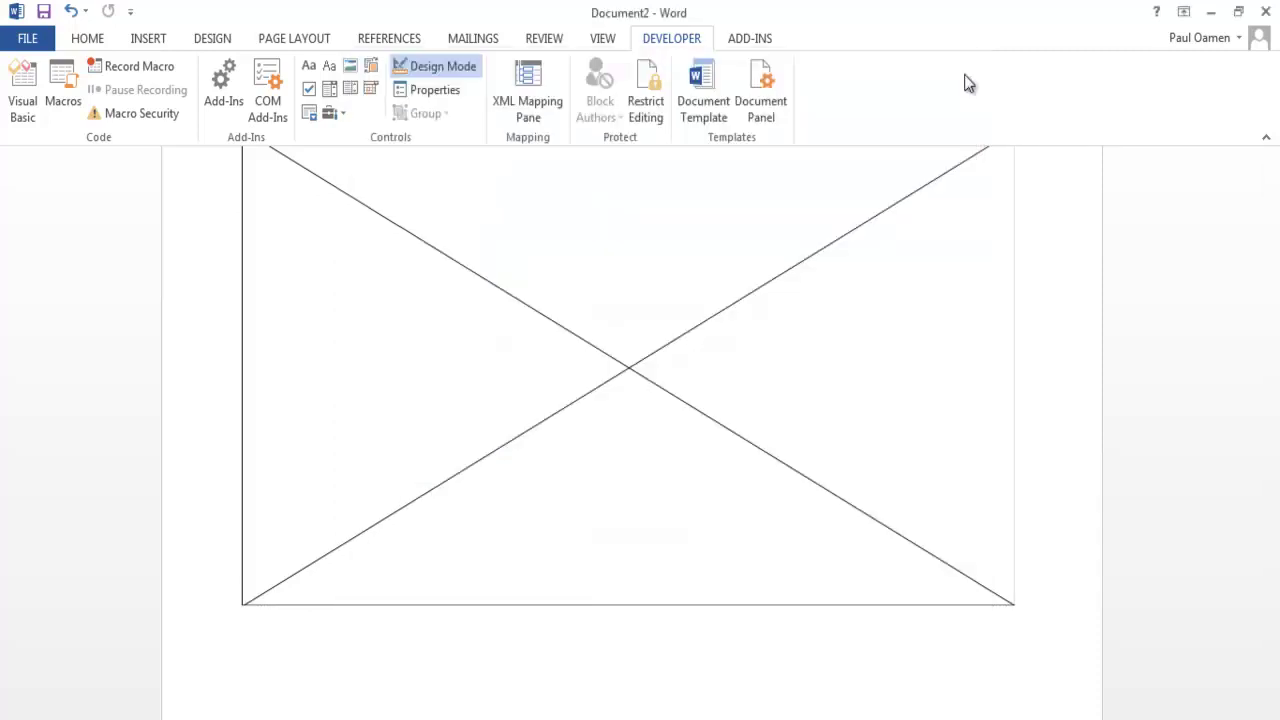
# Turn off Design Mode so the Background.swf city animation plays.
pyautogui.click(436, 72)
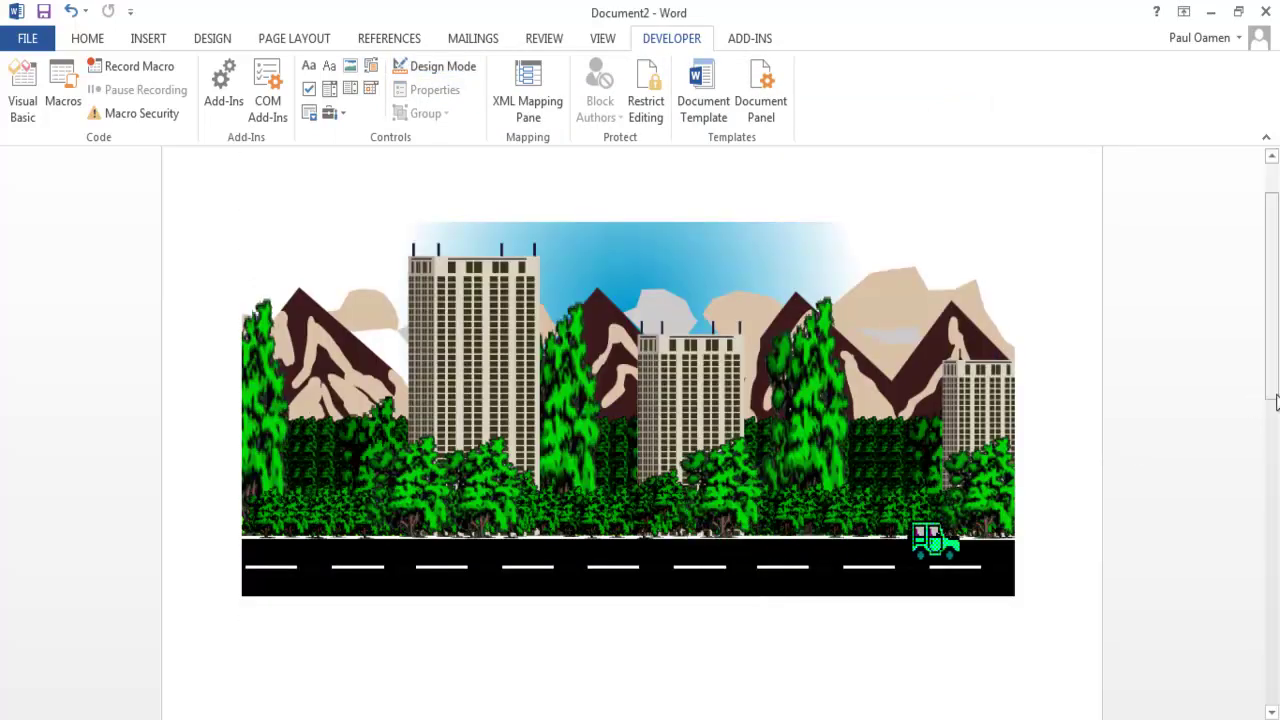
pyautogui.moveTo(1275, 406); pyautogui.dragTo(1275, 398)
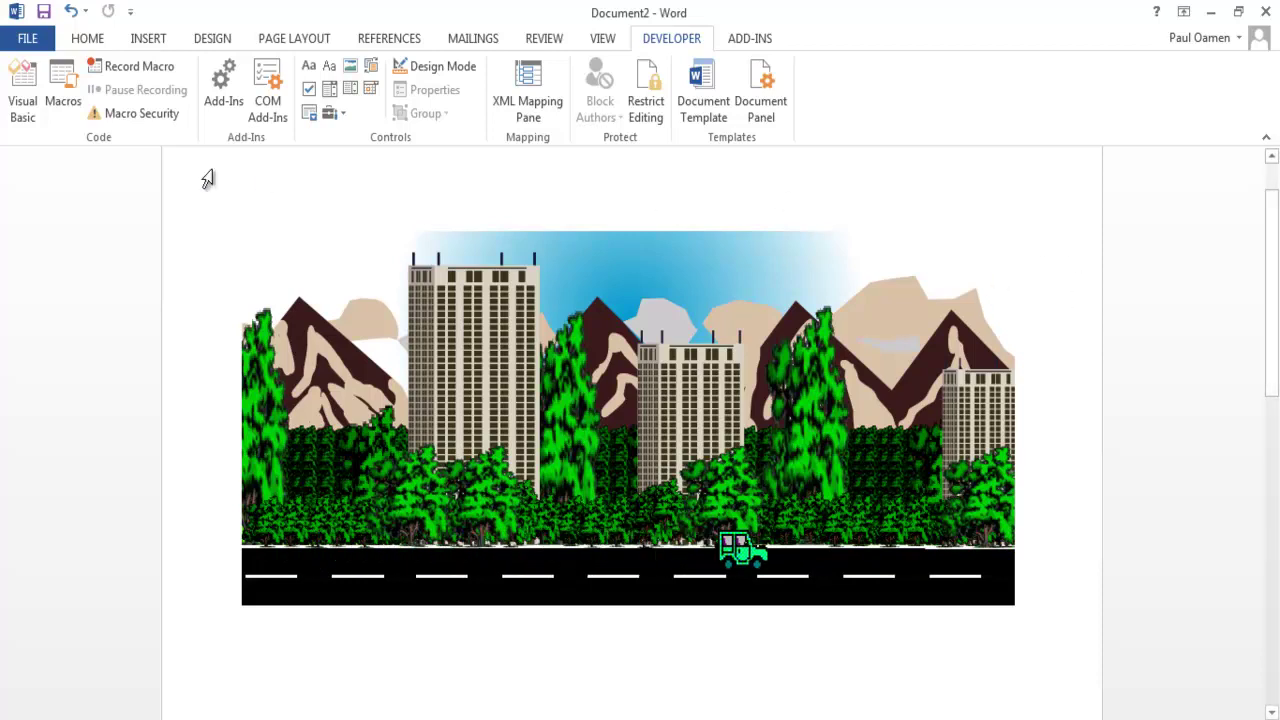
# Set the Design tab's Page Color to black from Theme Colors.
pyautogui.click(211, 42)
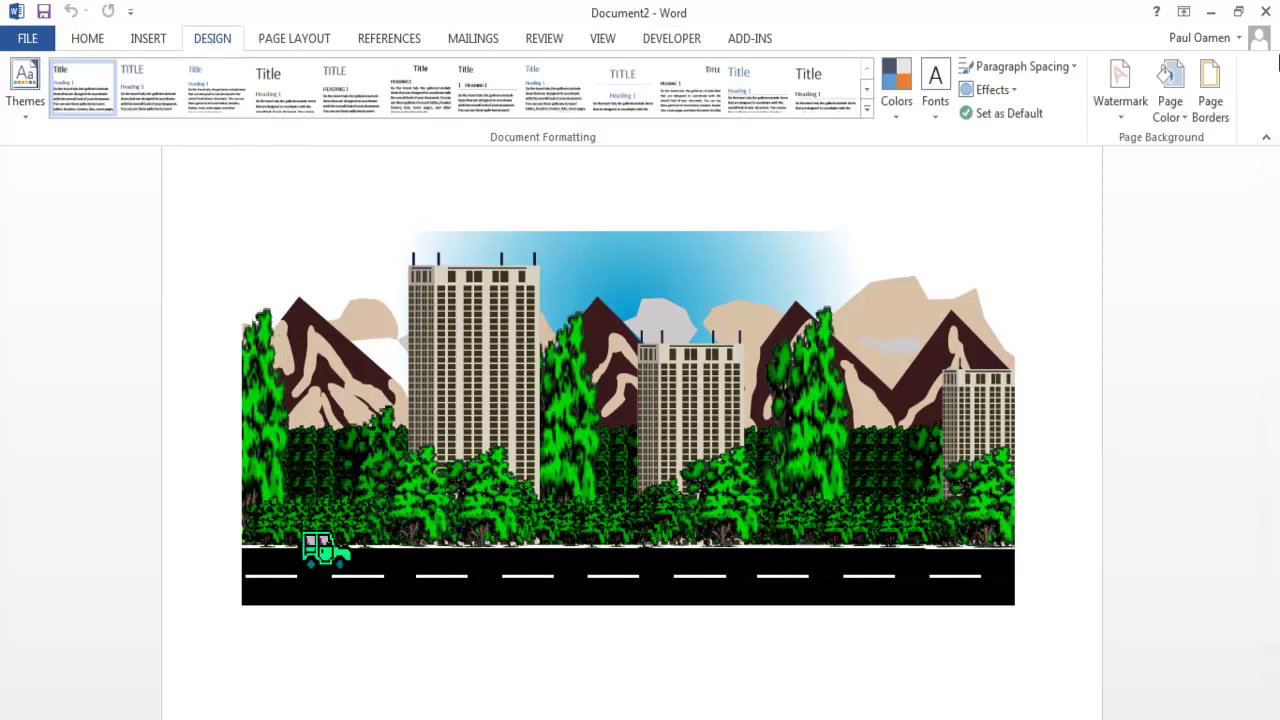
pyautogui.click(1170, 116)
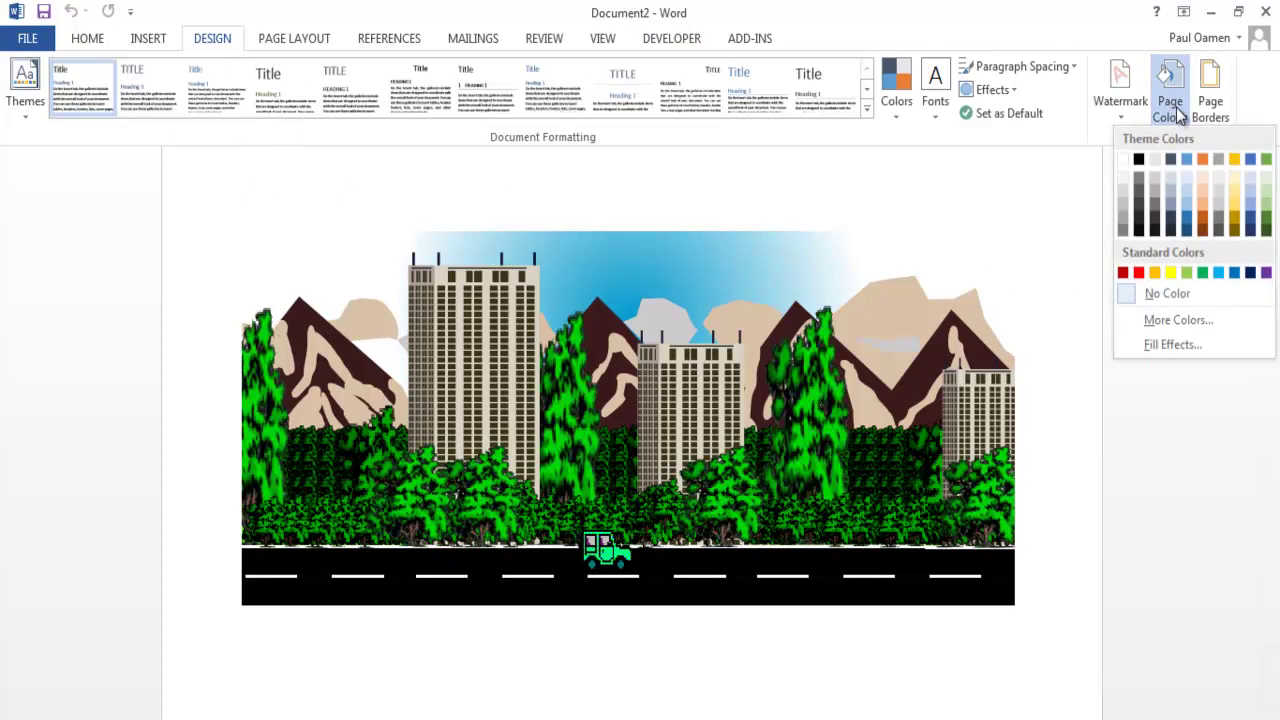
pyautogui.click(1138, 159)
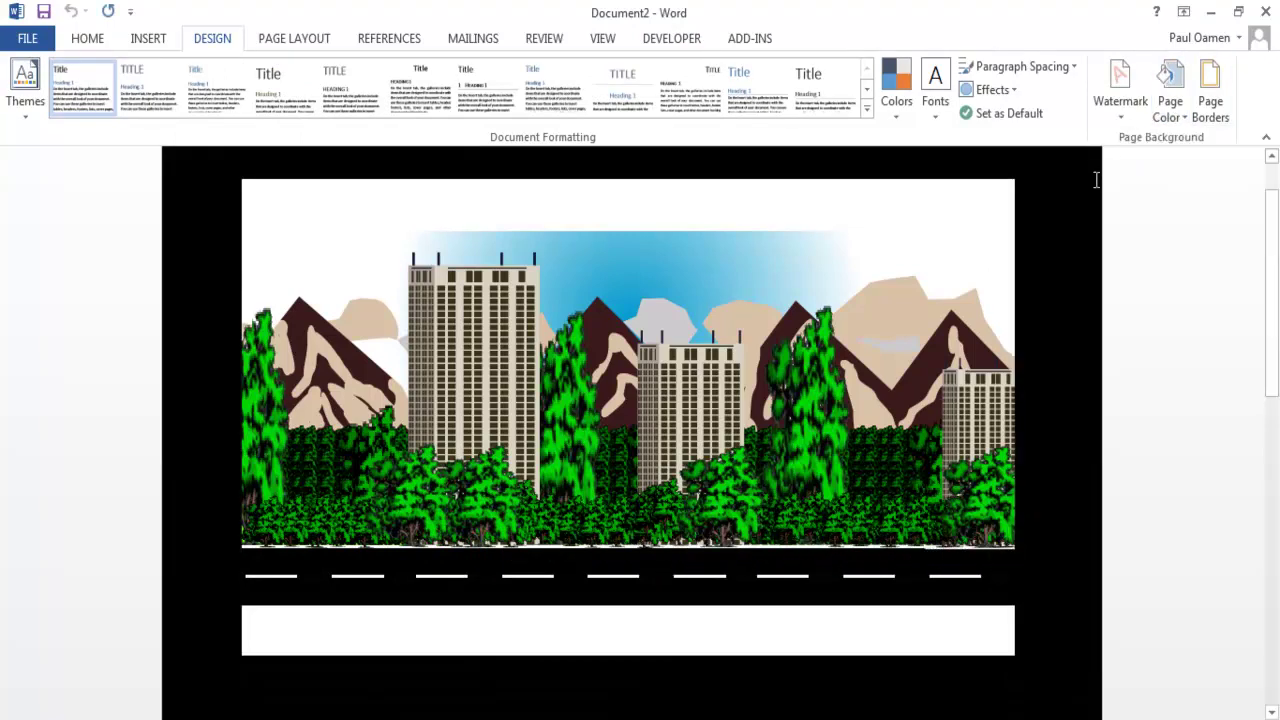
pyautogui.moveTo(1273, 294); pyautogui.dragTo(1273, 280)
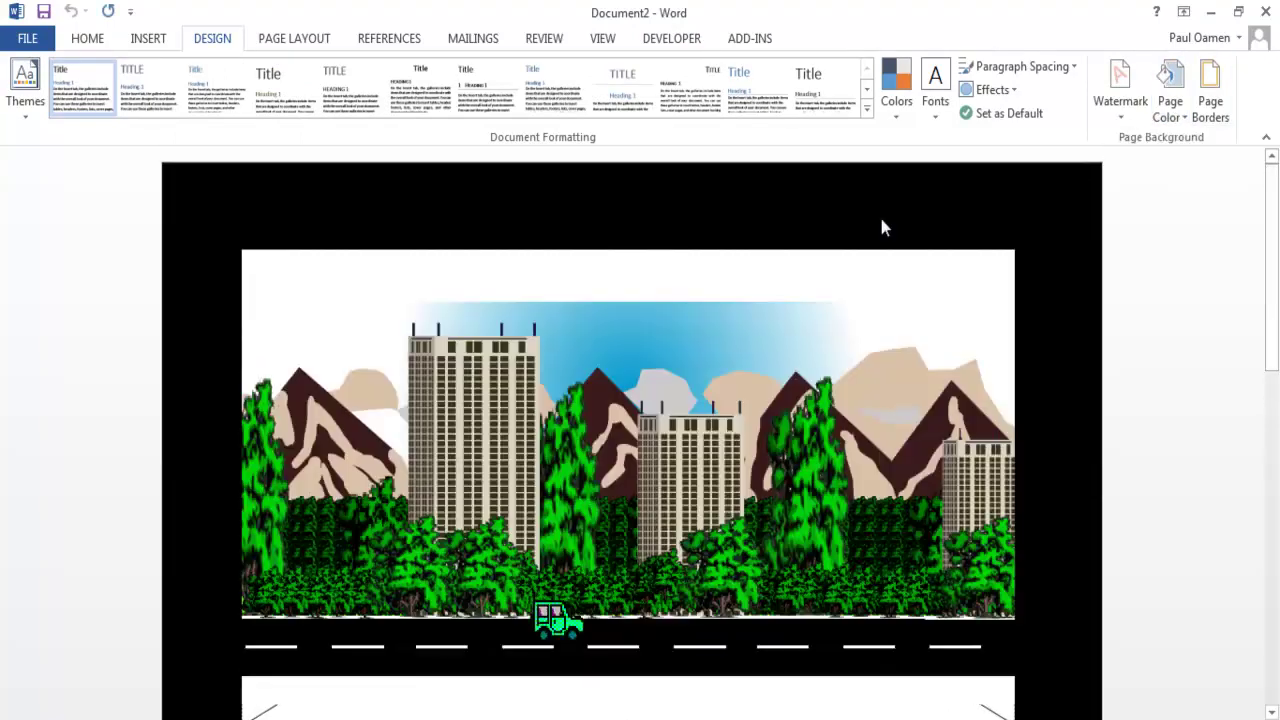
# Type 'Interactive Document in Word' in the page header, formatted 48 pt, centred and bold.
pyautogui.doubleClick(585, 211)
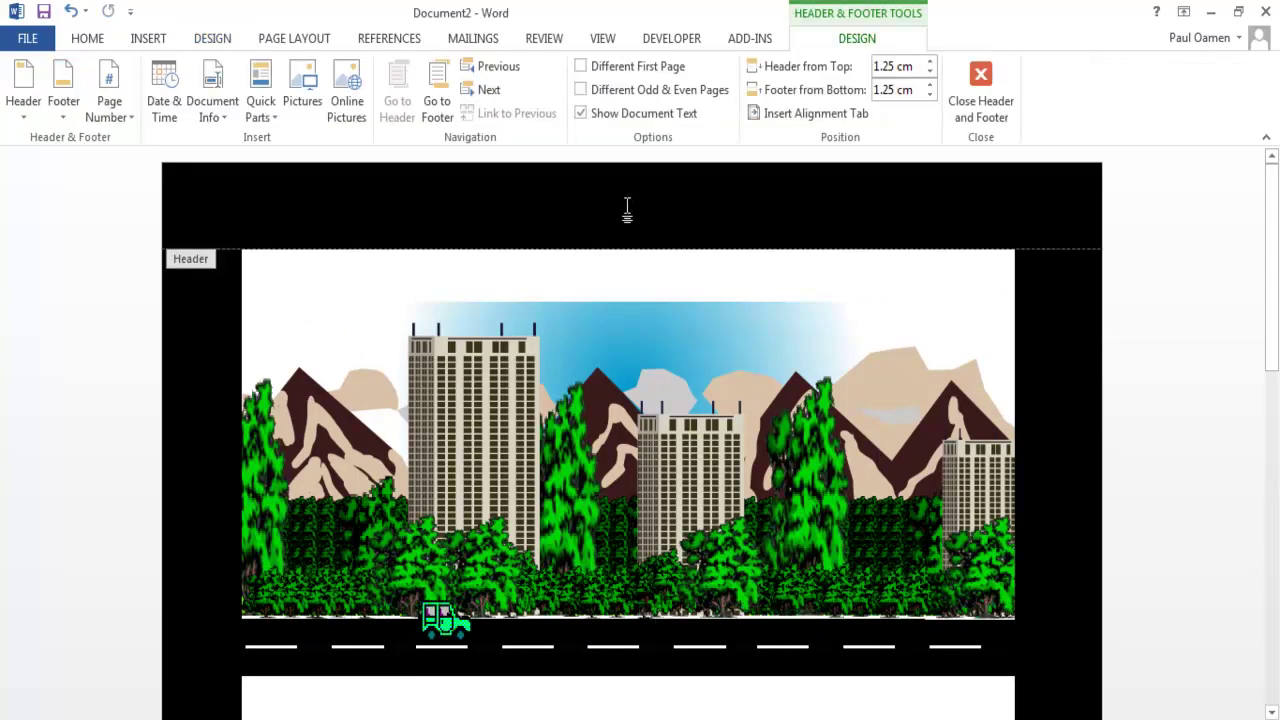
pyautogui.write('In')
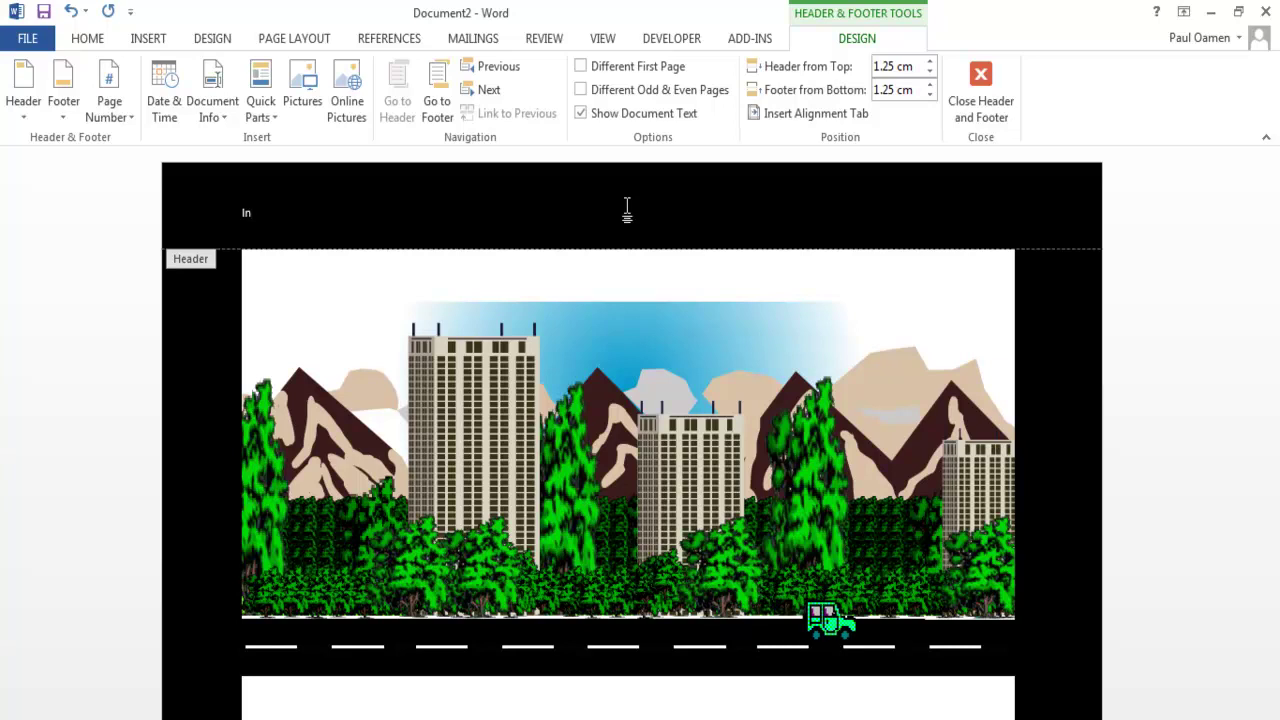
pyautogui.write('teractive ')
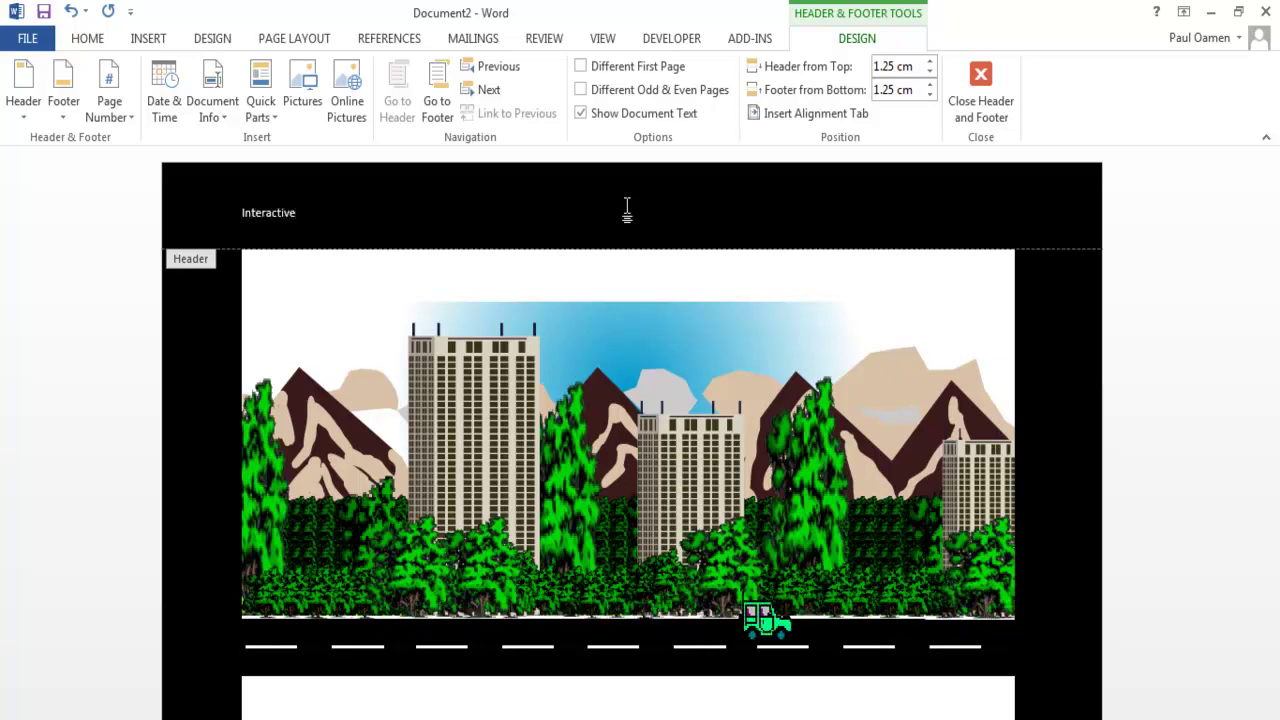
pyautogui.write('Documen')
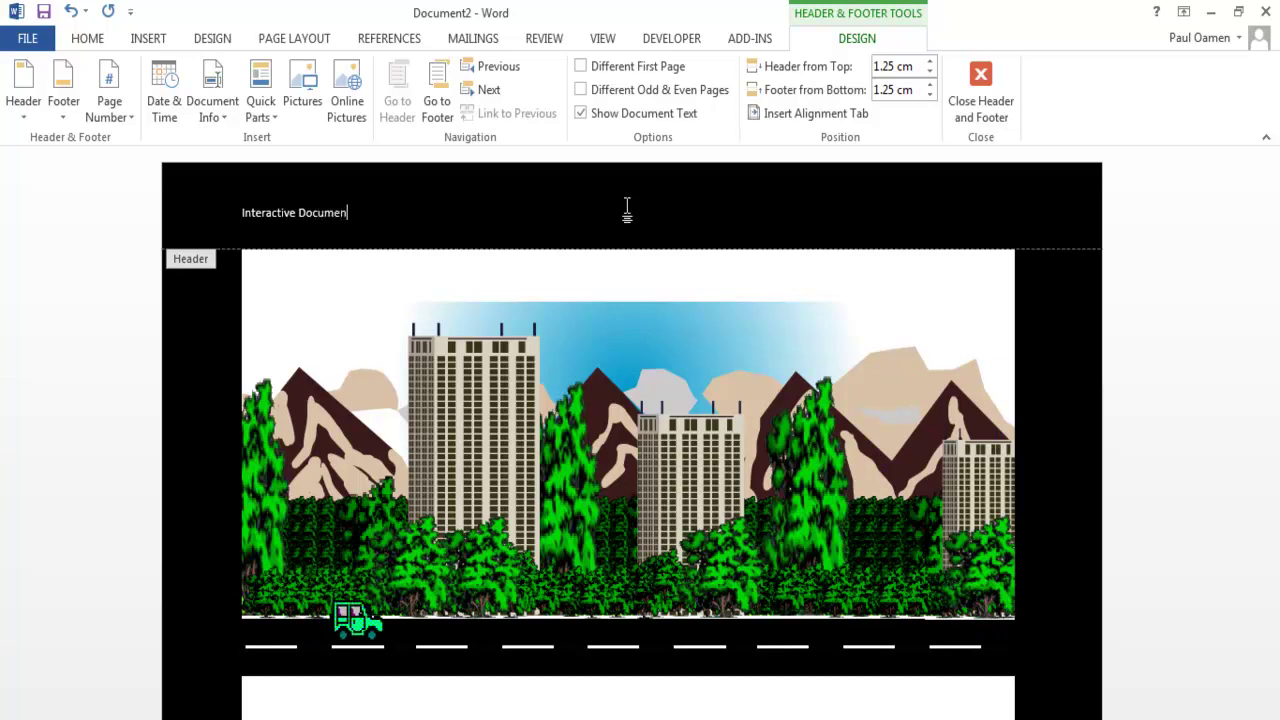
pyautogui.write('t in Word')
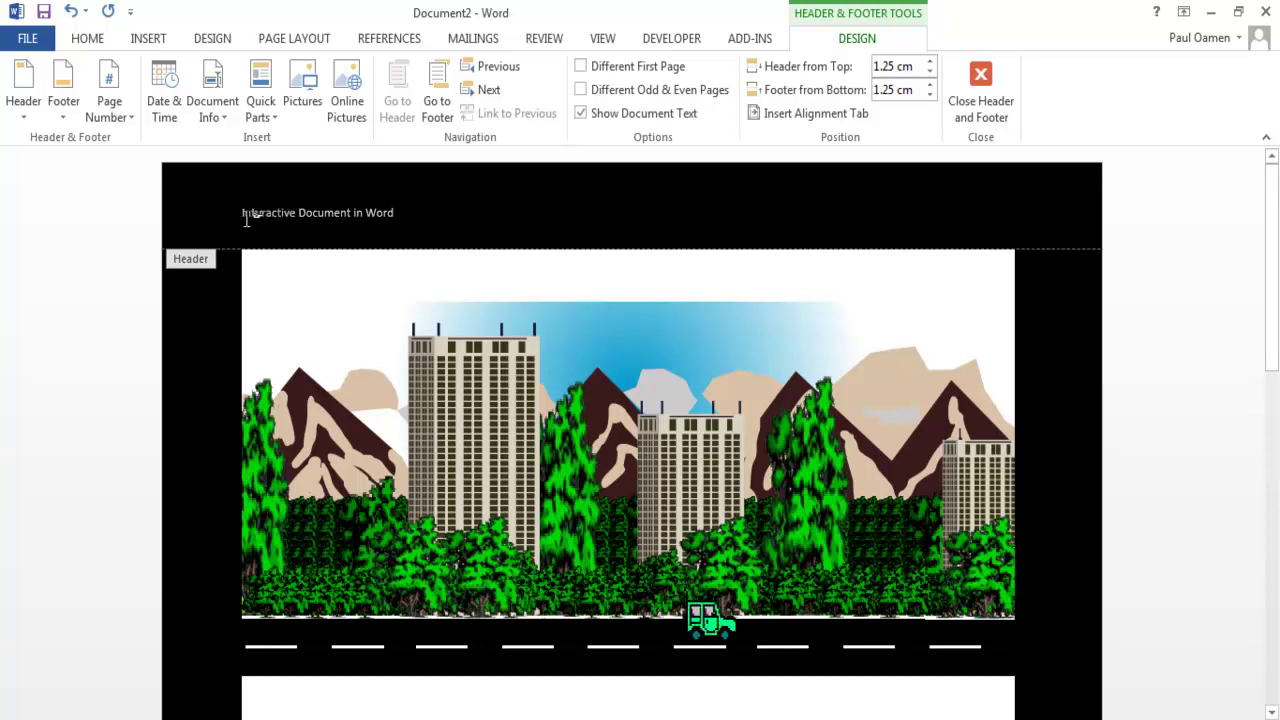
pyautogui.click(91, 39)
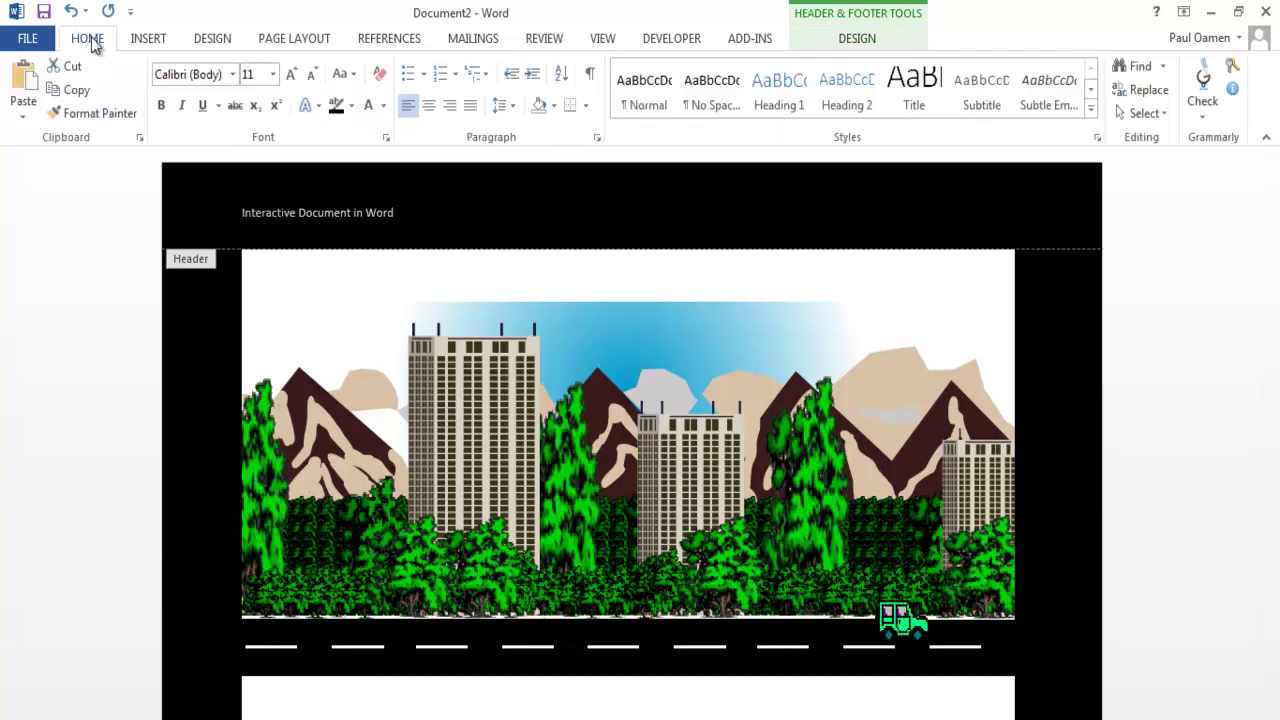
pyautogui.click(270, 78)
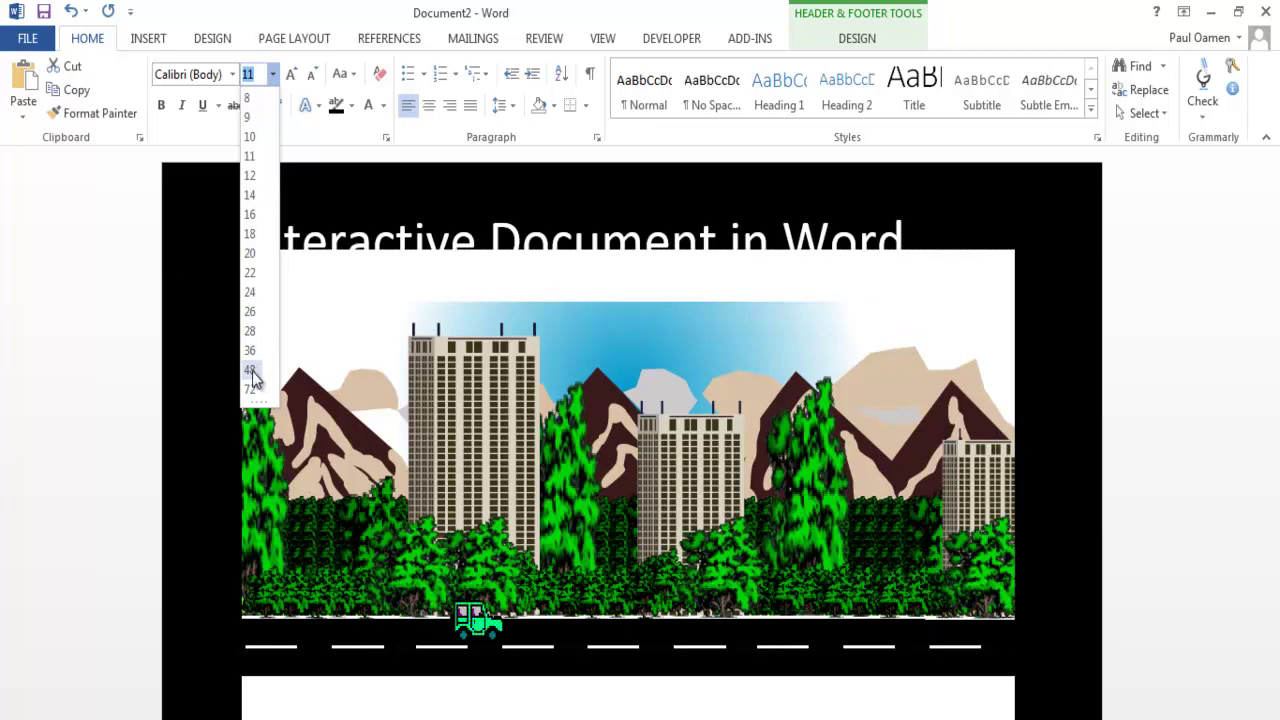
pyautogui.click(251, 370)
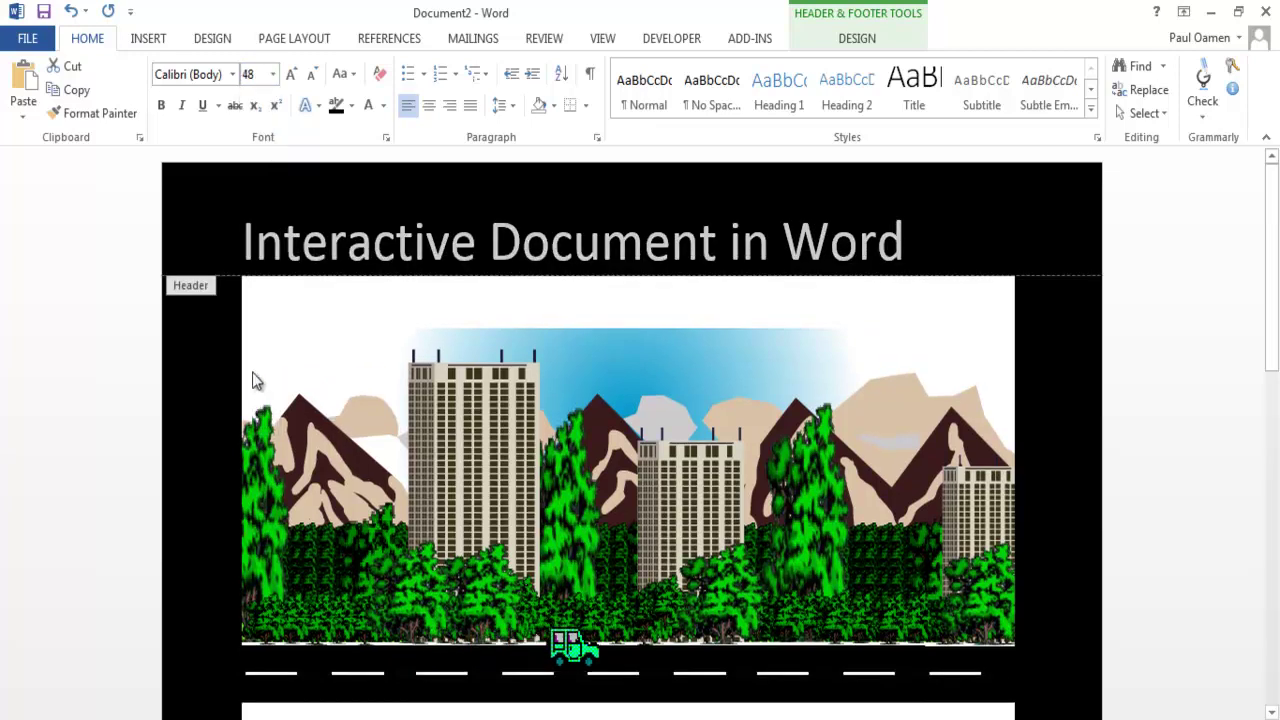
pyautogui.click(428, 105)
pyautogui.click(161, 105)
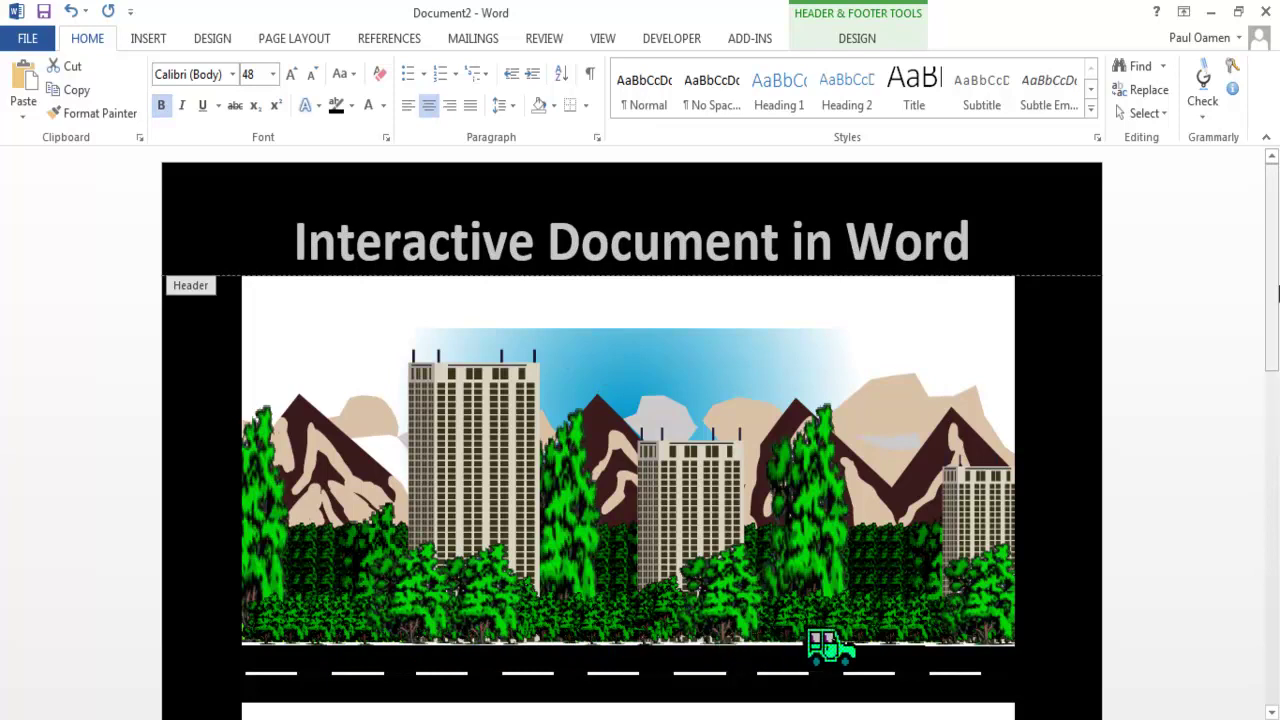
pyautogui.doubleClick(1027, 450)
pyautogui.scroll(-1, 1027, 450)
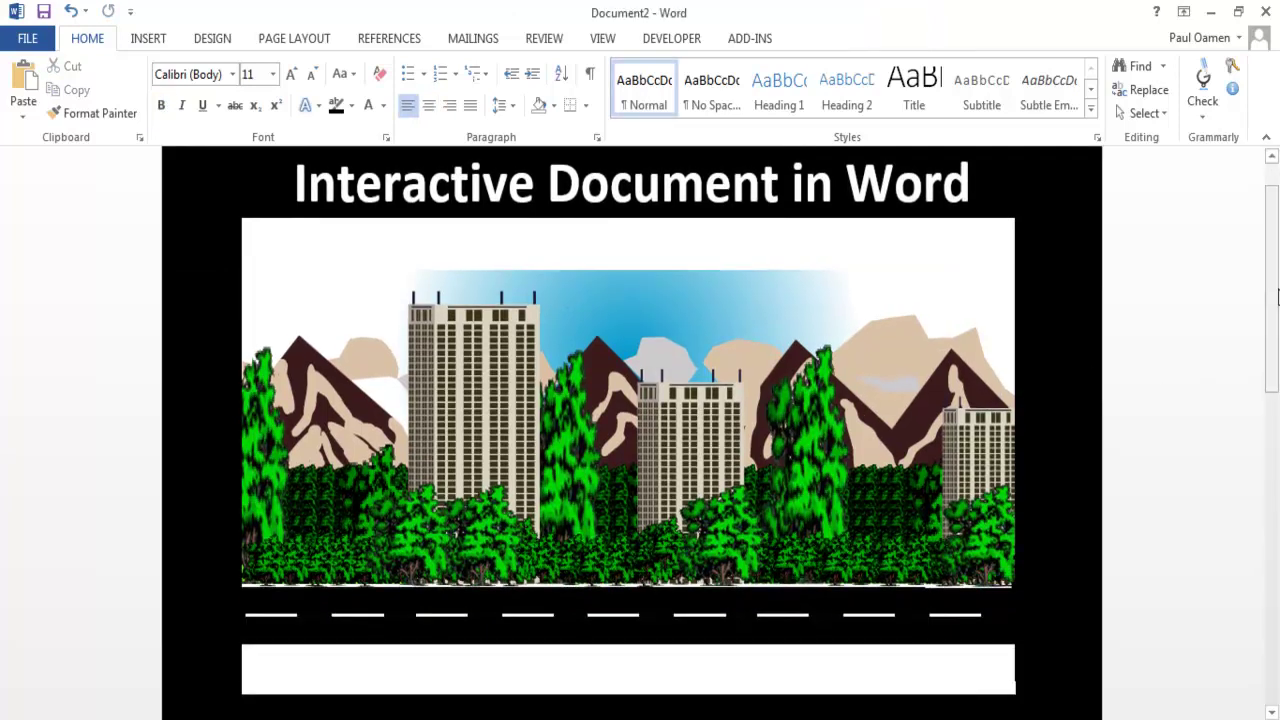
pyautogui.moveTo(1277, 296); pyautogui.dragTo(1276, 288)
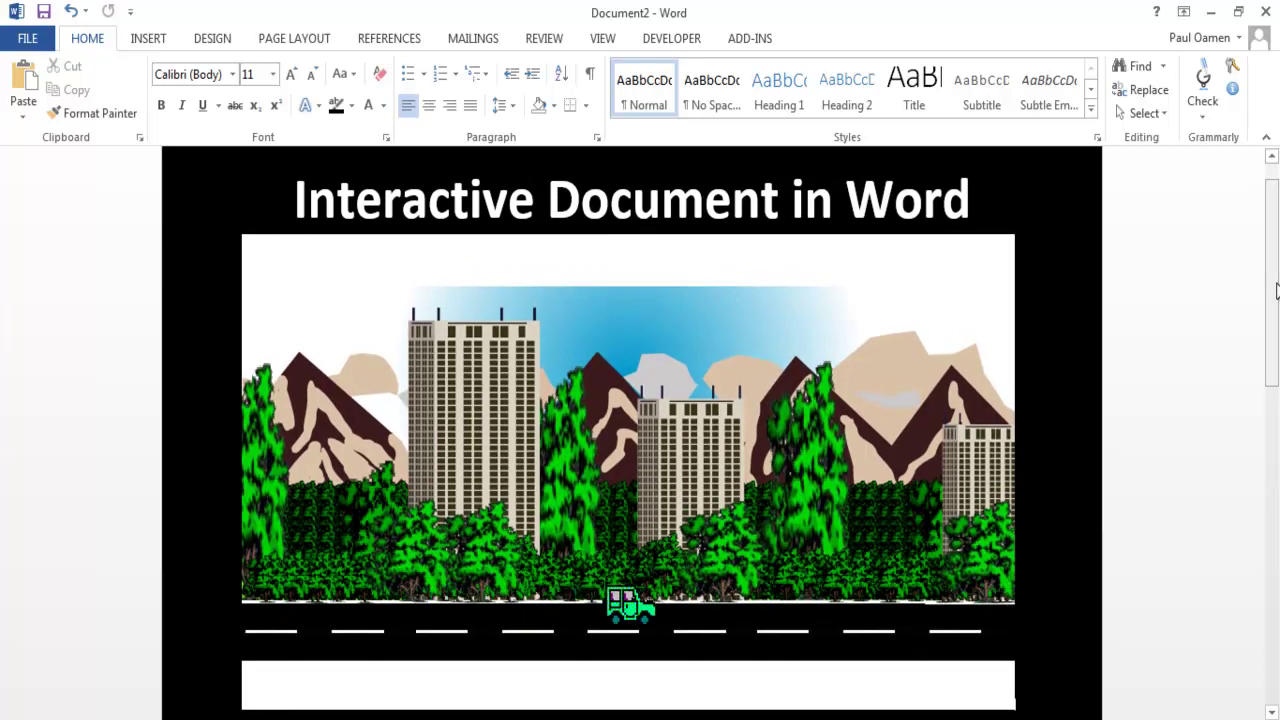